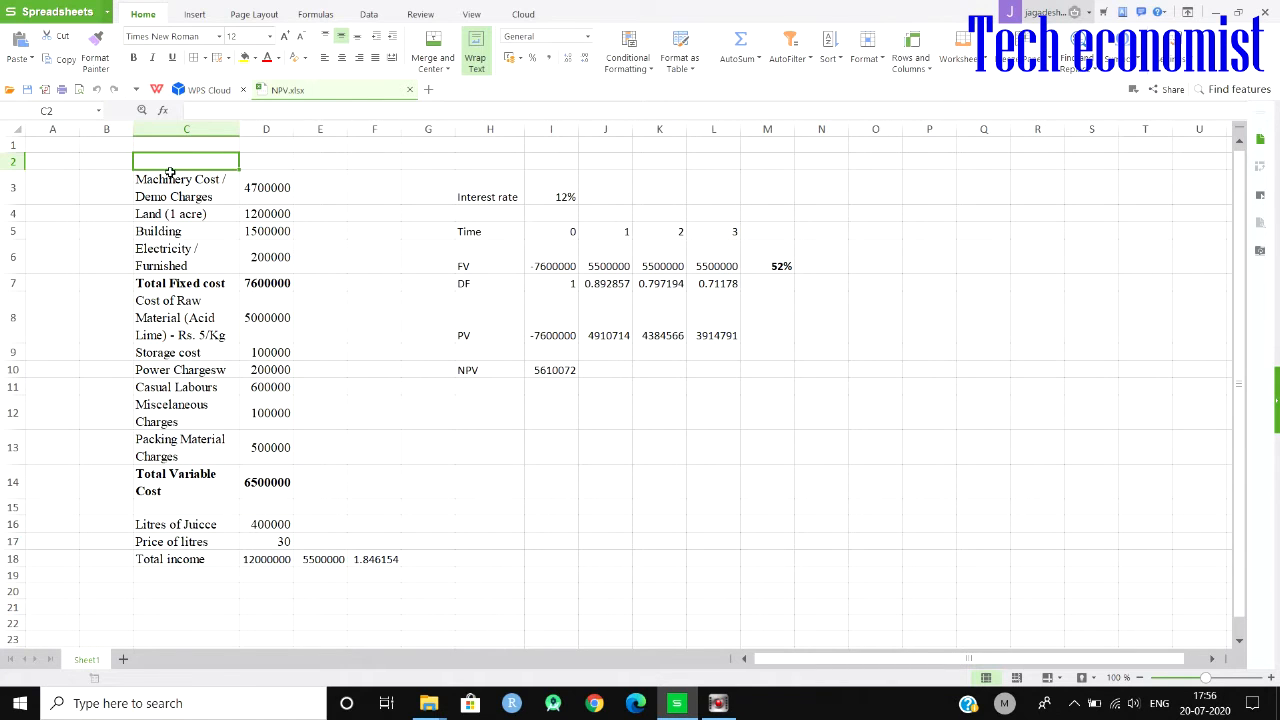
Review the fixed cost, variable cost and total income rows, then inspect the formulas in E18 and F18
click(172, 186)
drag(228, 203, 250, 262)
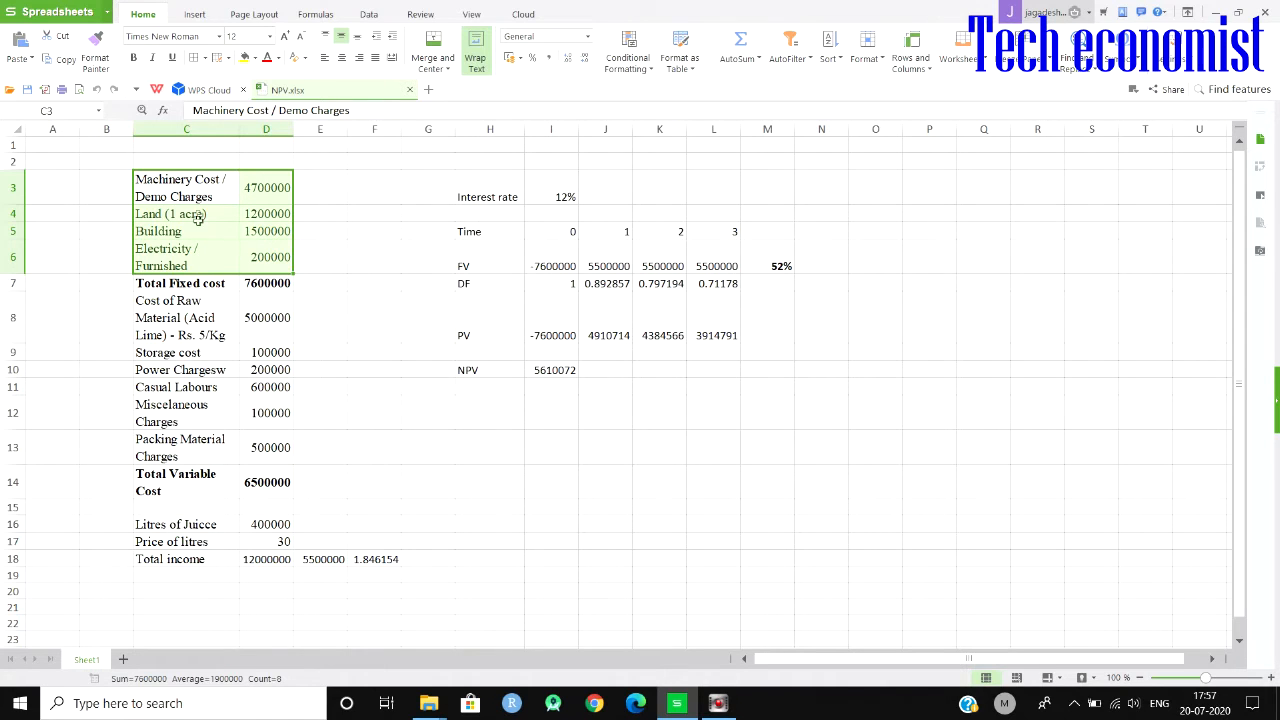
drag(172, 285, 268, 294)
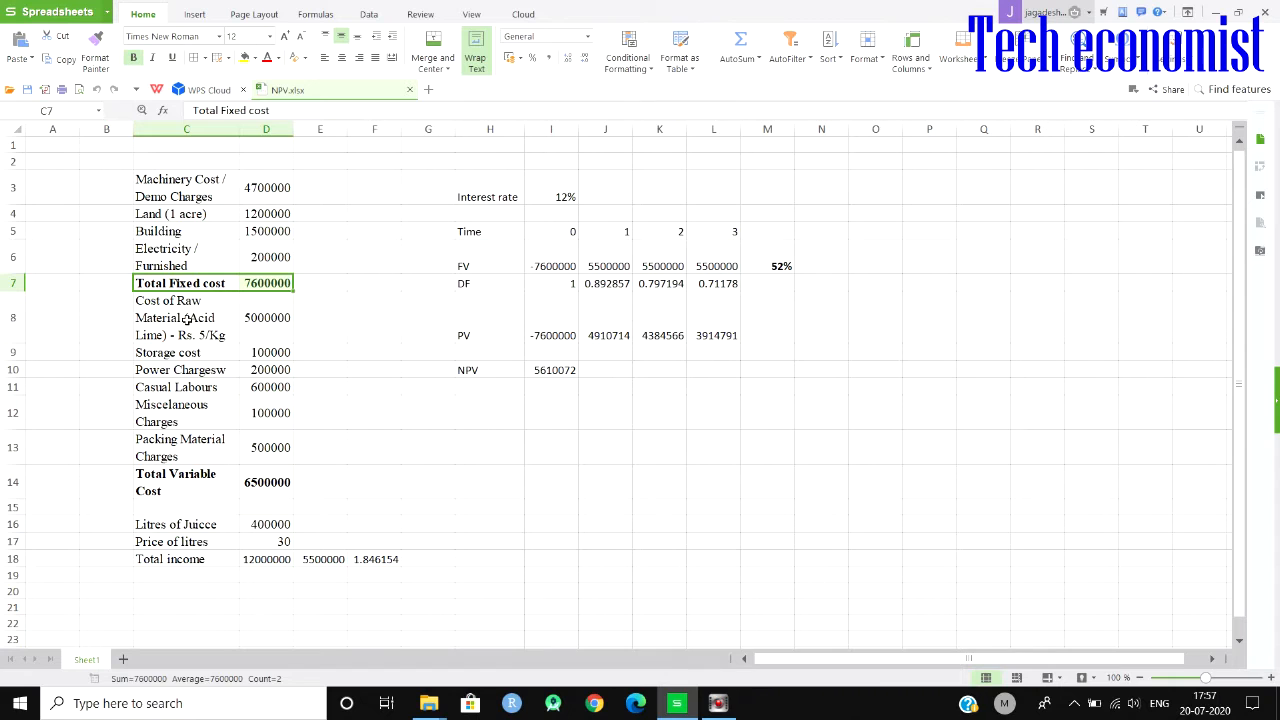
drag(178, 318, 257, 466)
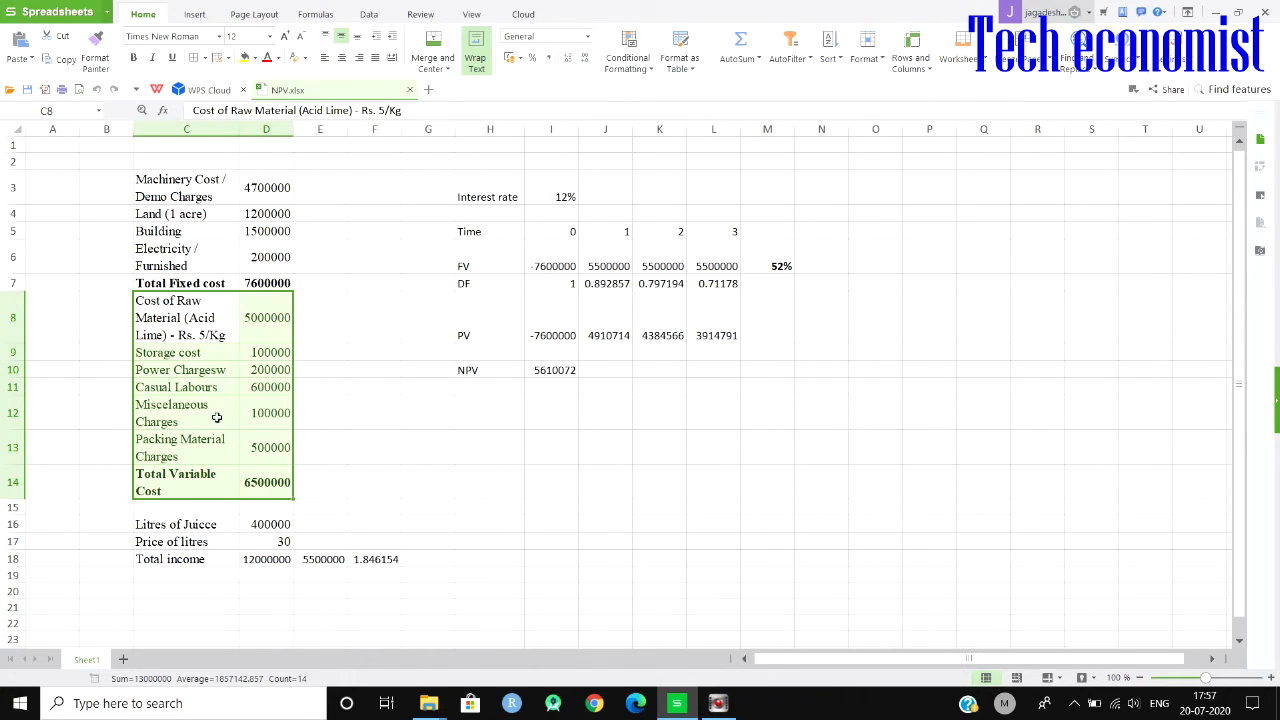
drag(155, 196, 250, 483)
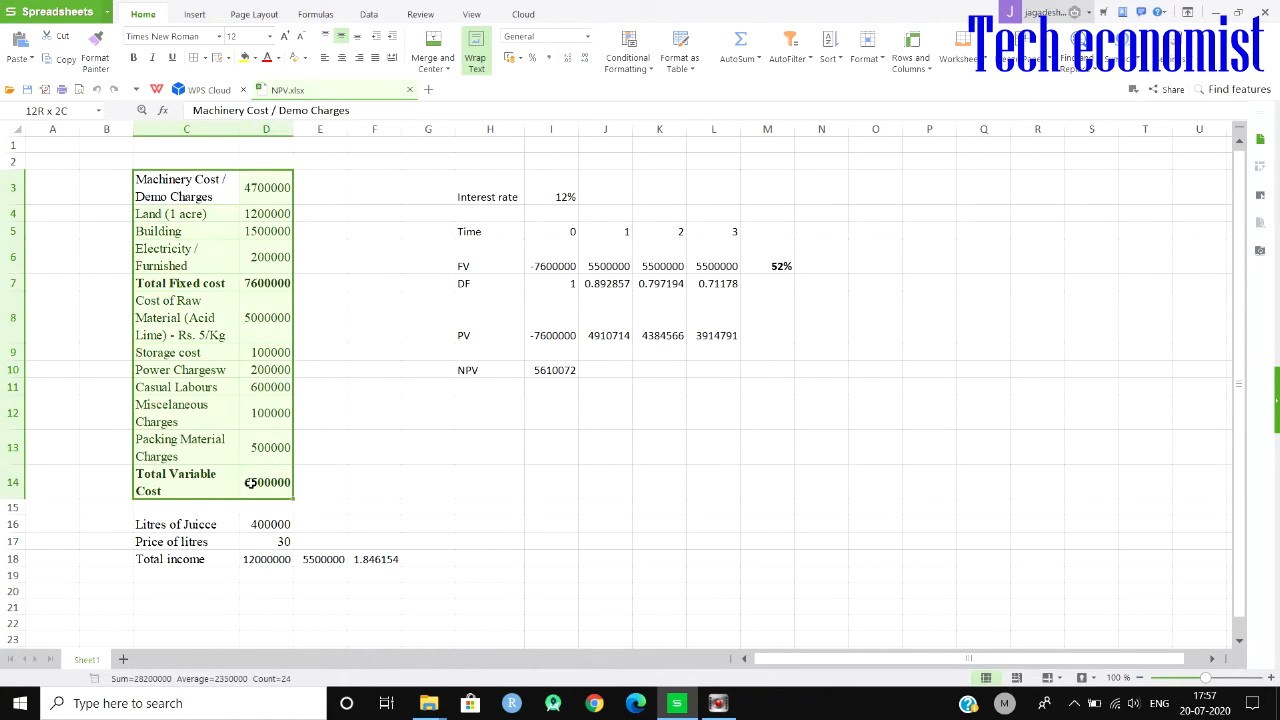
click(250, 483)
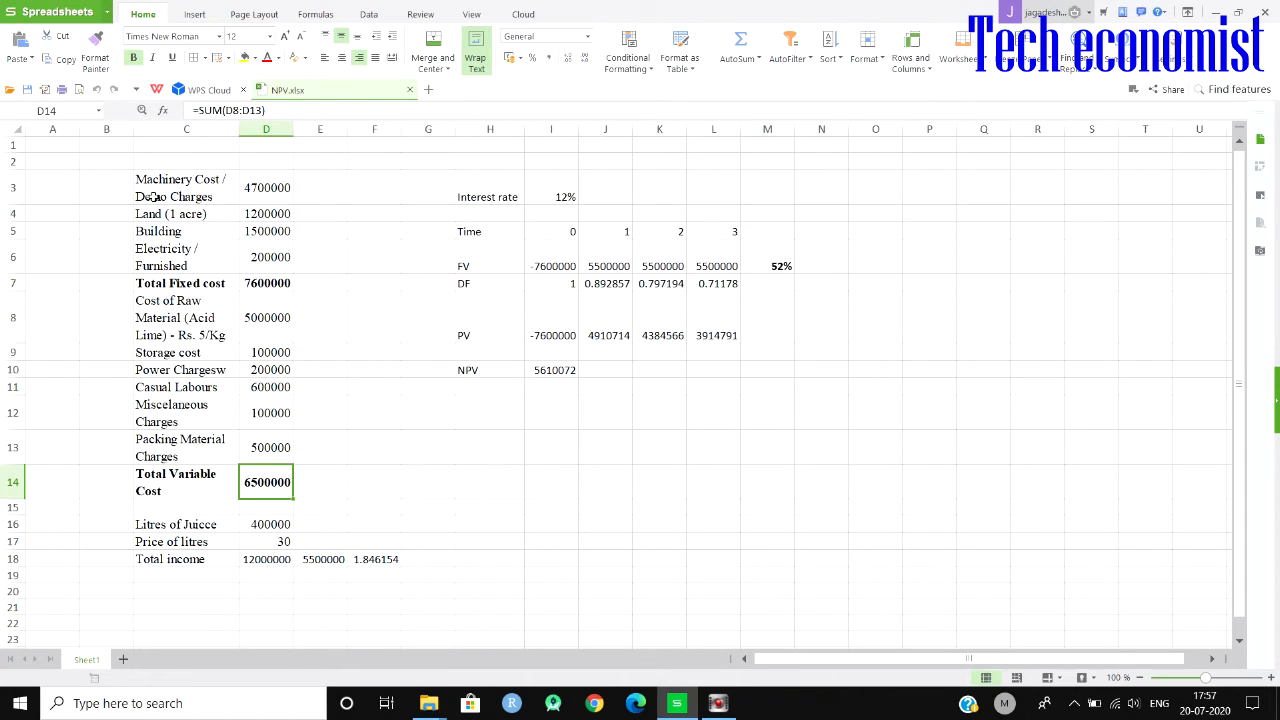
drag(153, 197, 265, 482)
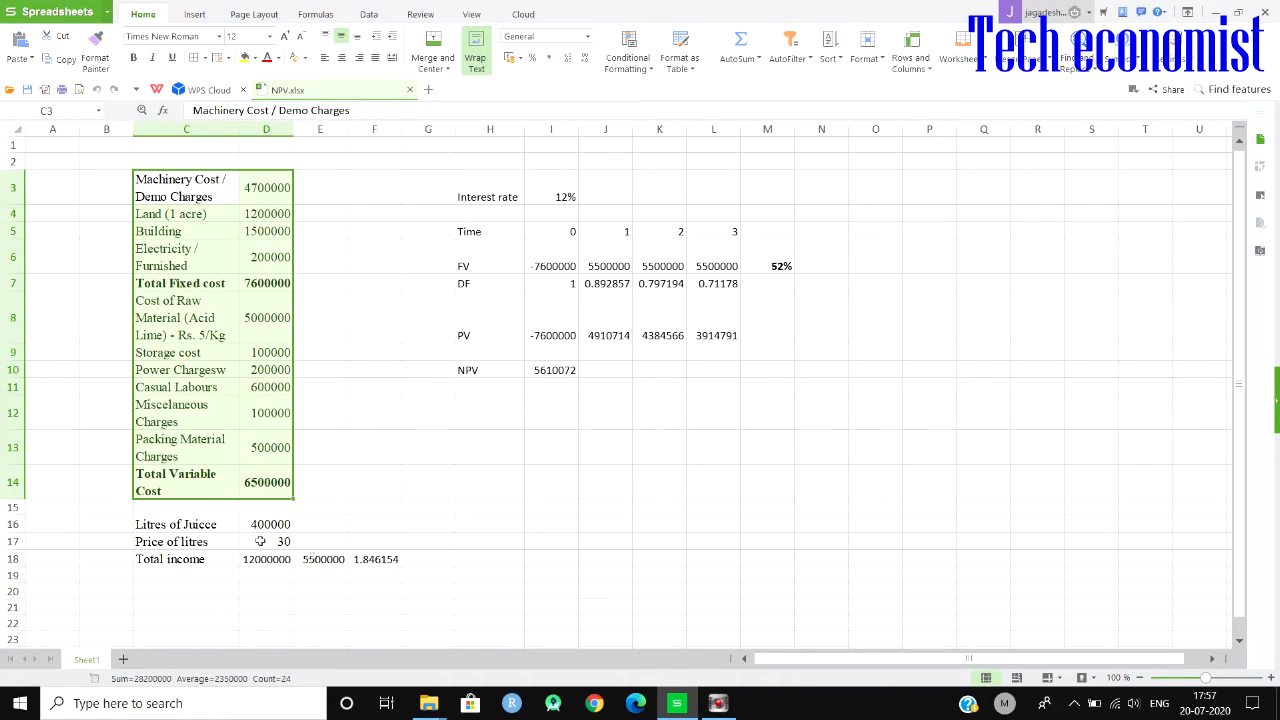
click(322, 559)
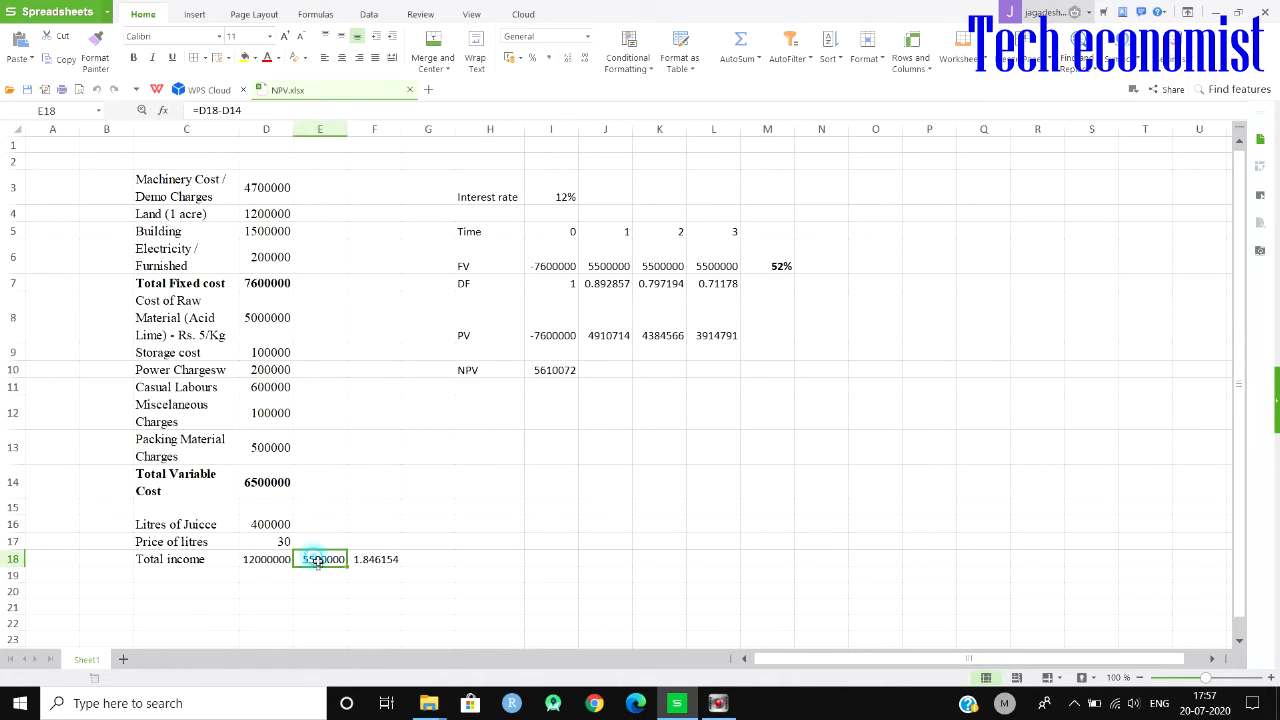
click(358, 560)
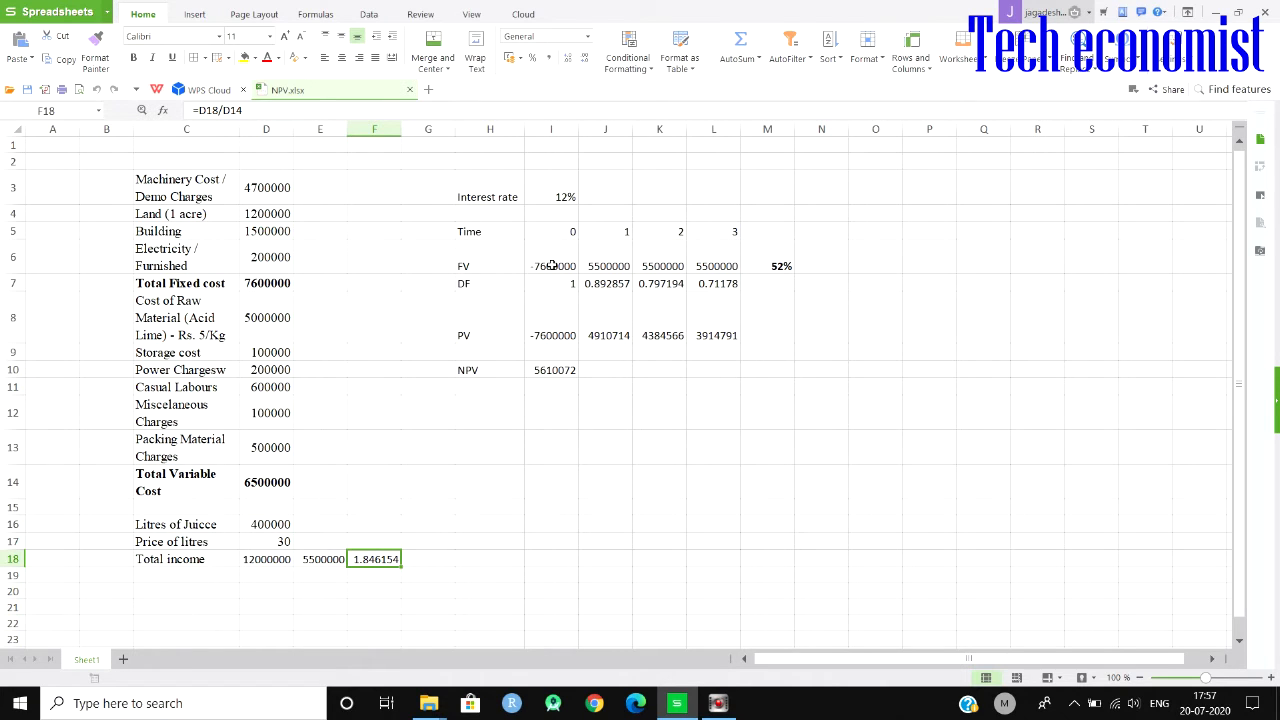
Examine the interest rate cell I3 and the time periods in I5:L5, along with the initial outlay in I6
click(540, 200)
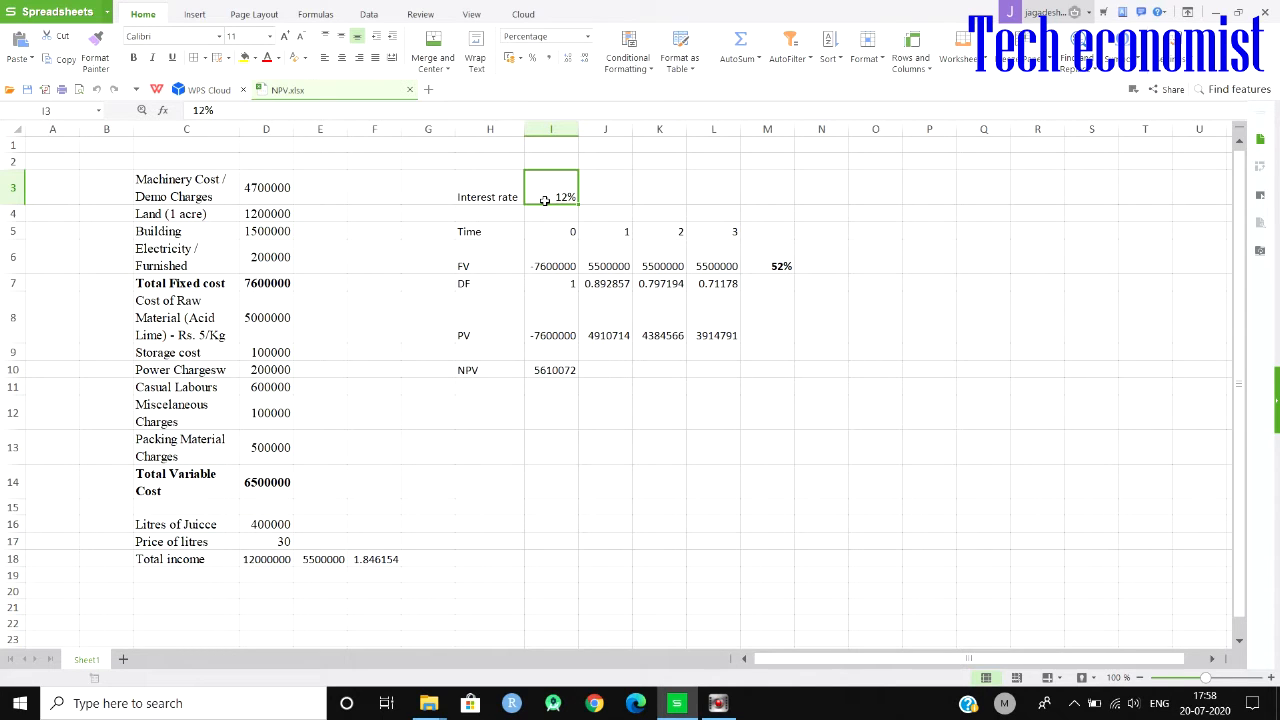
click(558, 265)
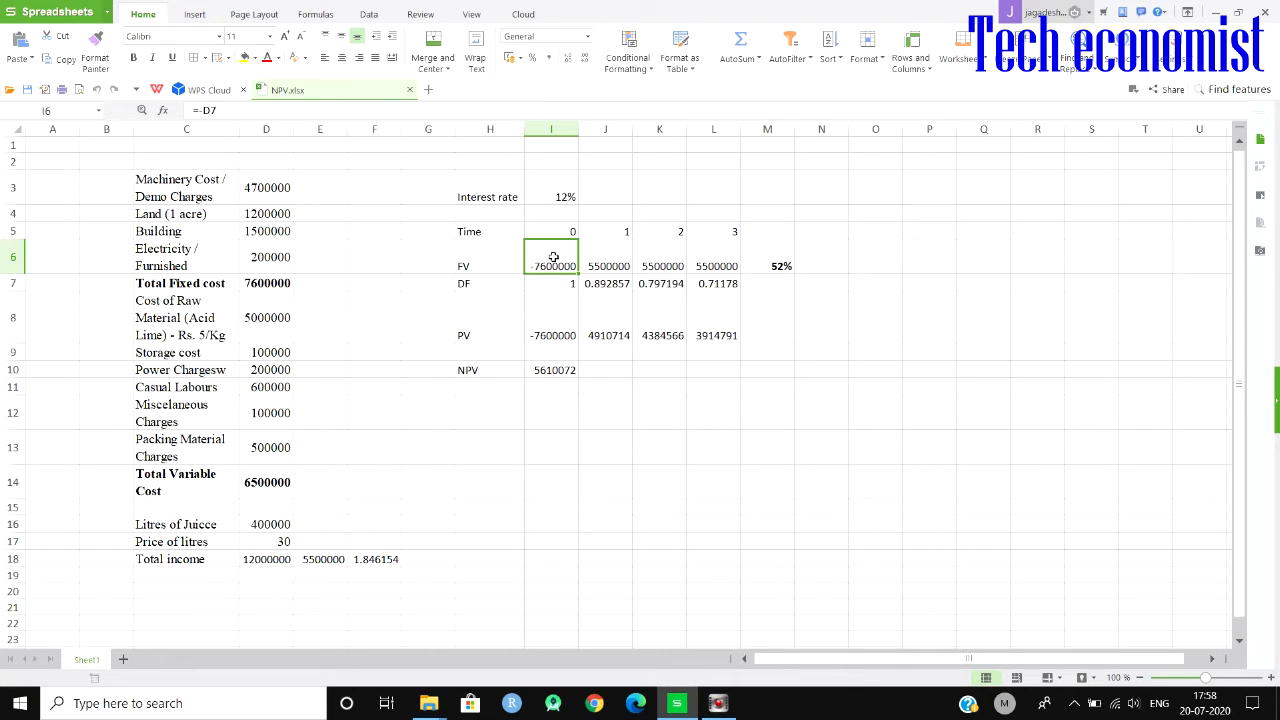
click(556, 234)
drag(560, 232, 723, 220)
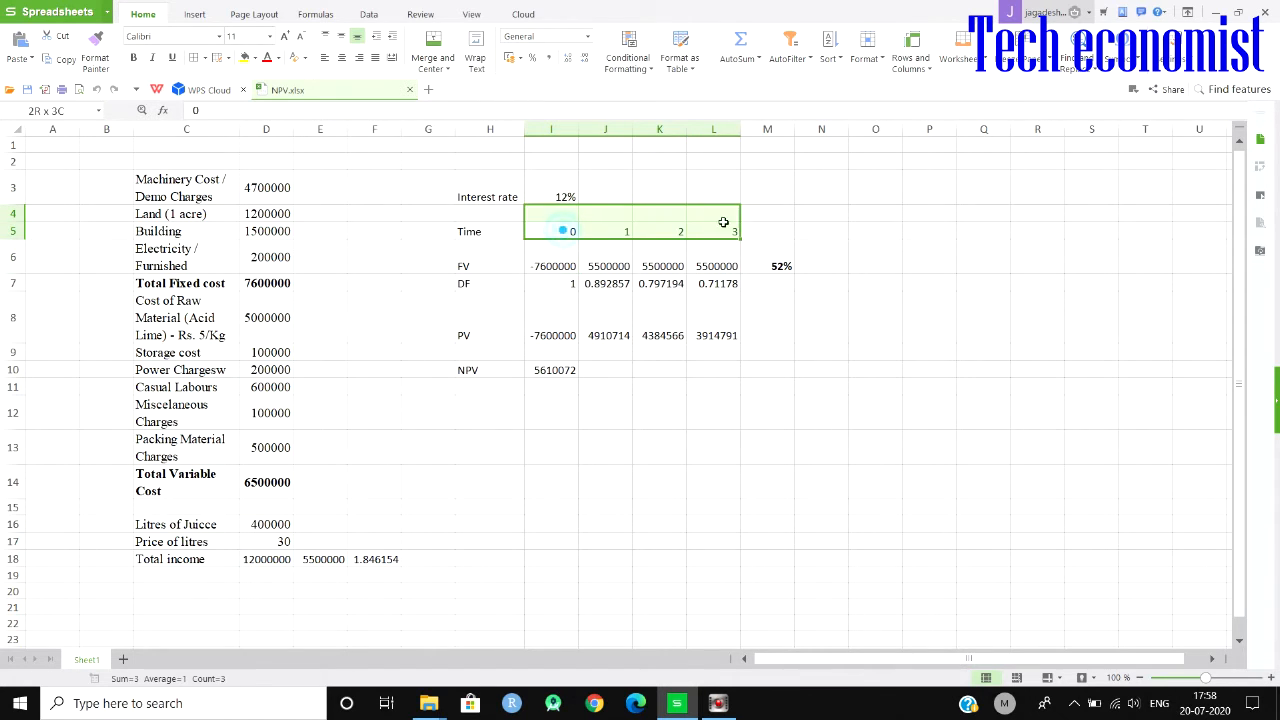
click(563, 237)
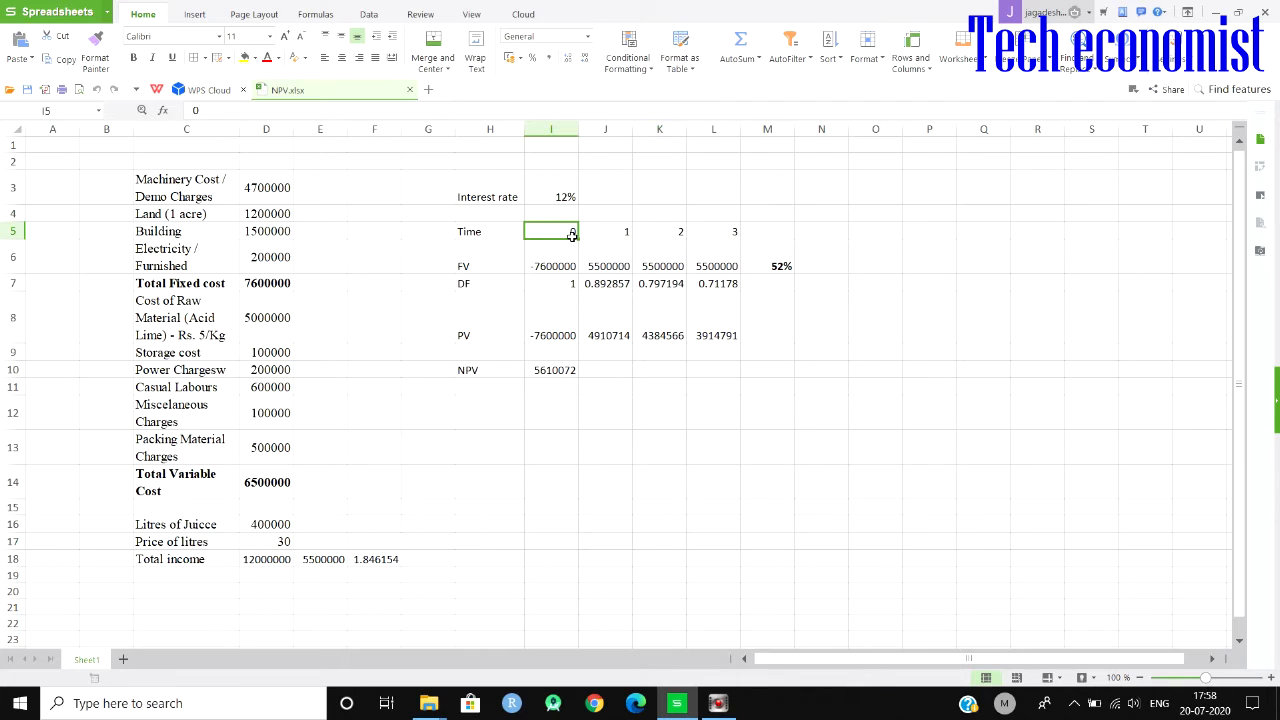
click(608, 234)
click(663, 232)
click(714, 232)
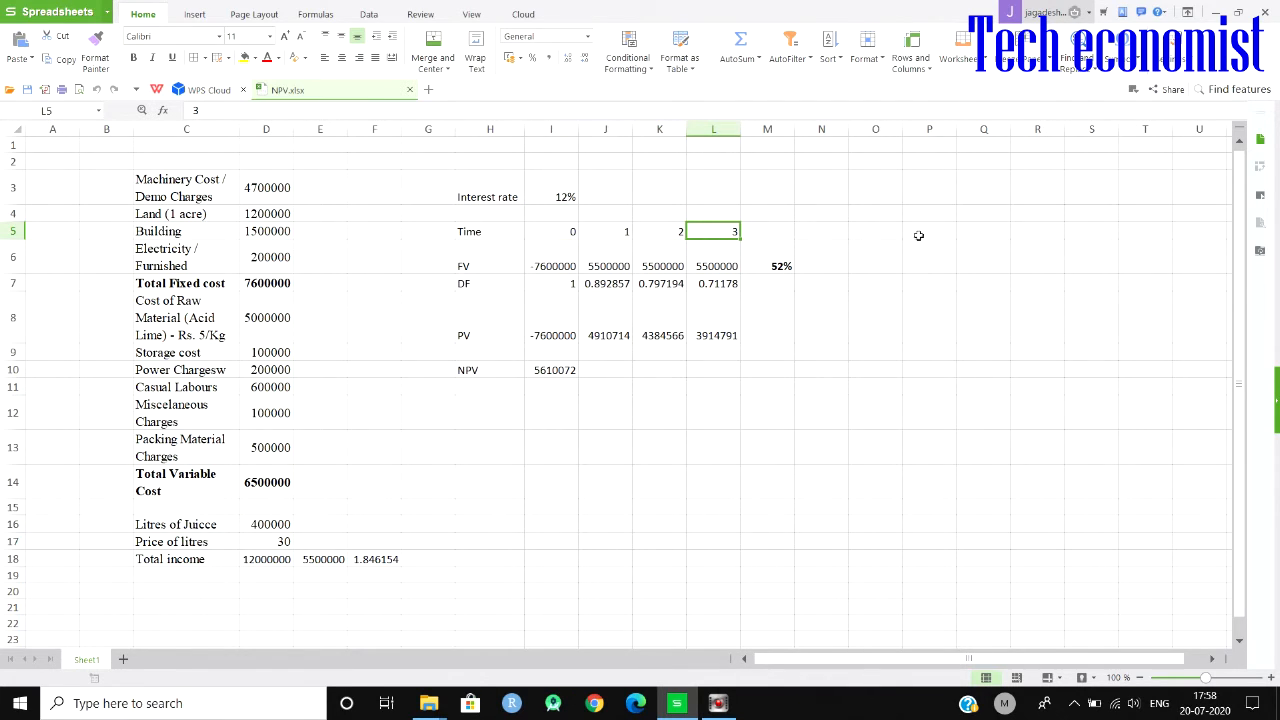
Examine the FV cash flows in I6:L6 and the present value formula in J8
click(564, 263)
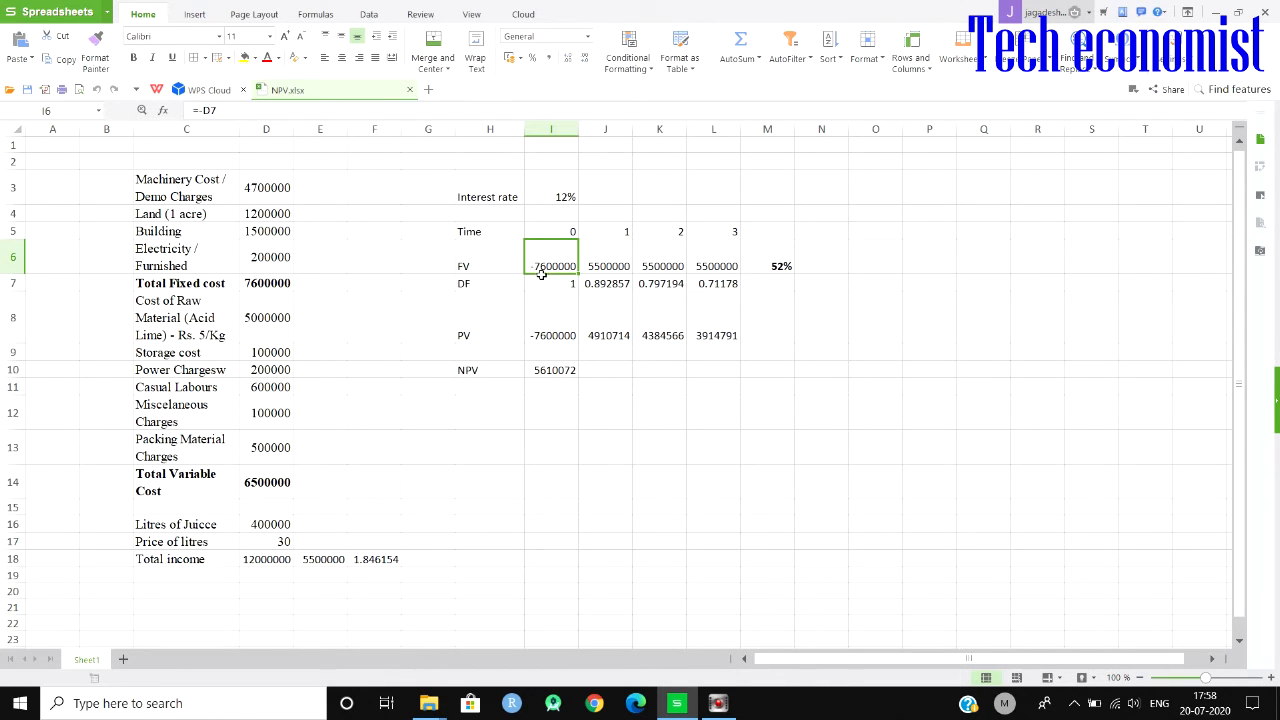
click(595, 264)
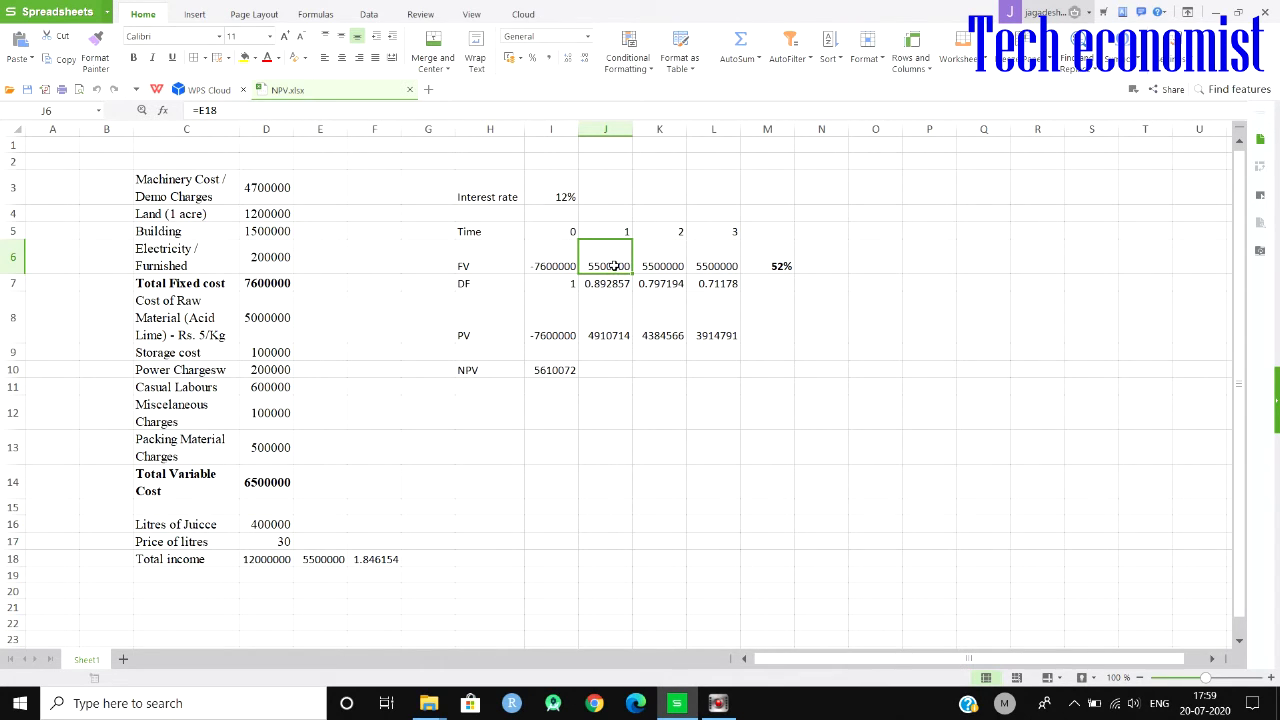
drag(610, 257, 706, 255)
drag(610, 262, 720, 257)
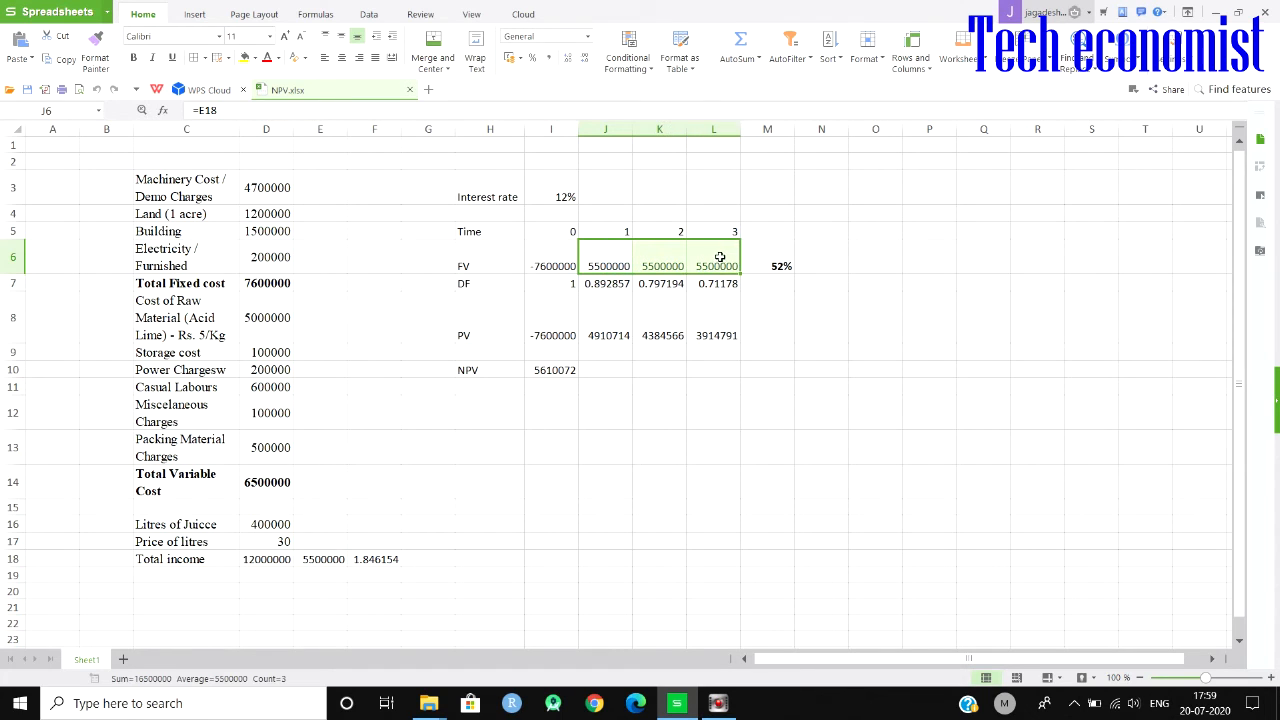
click(610, 266)
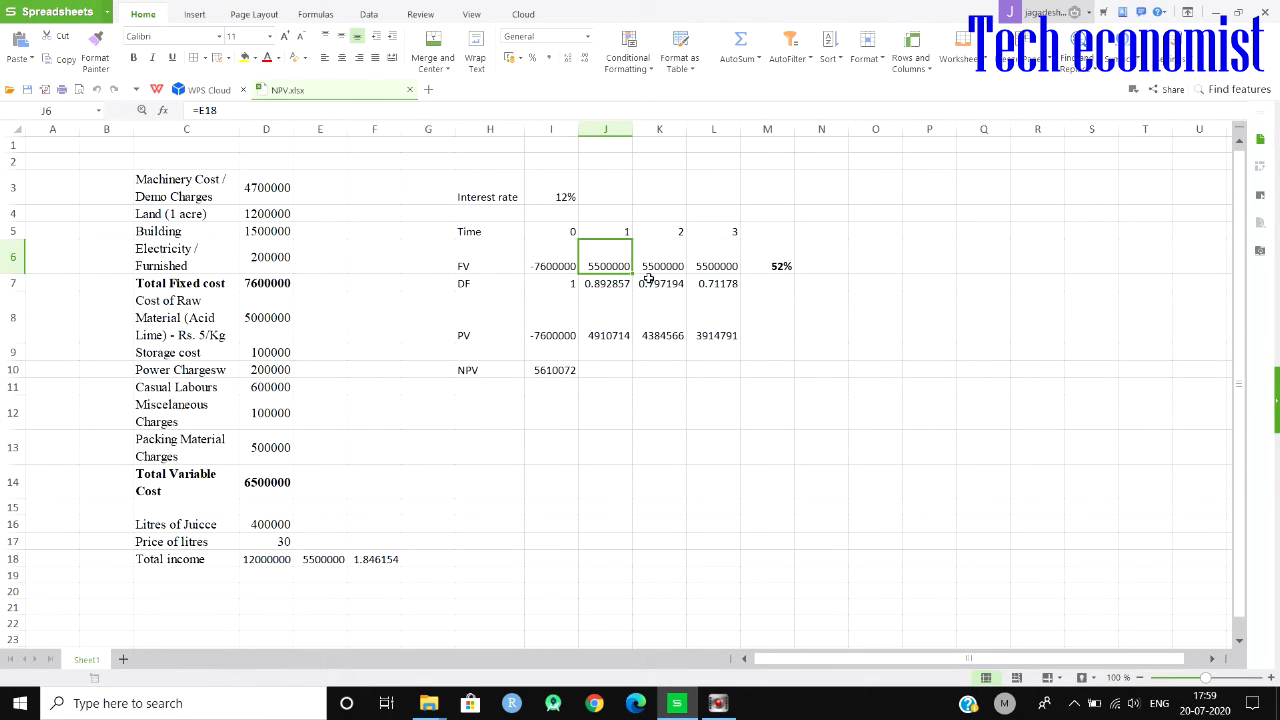
drag(557, 266, 741, 270)
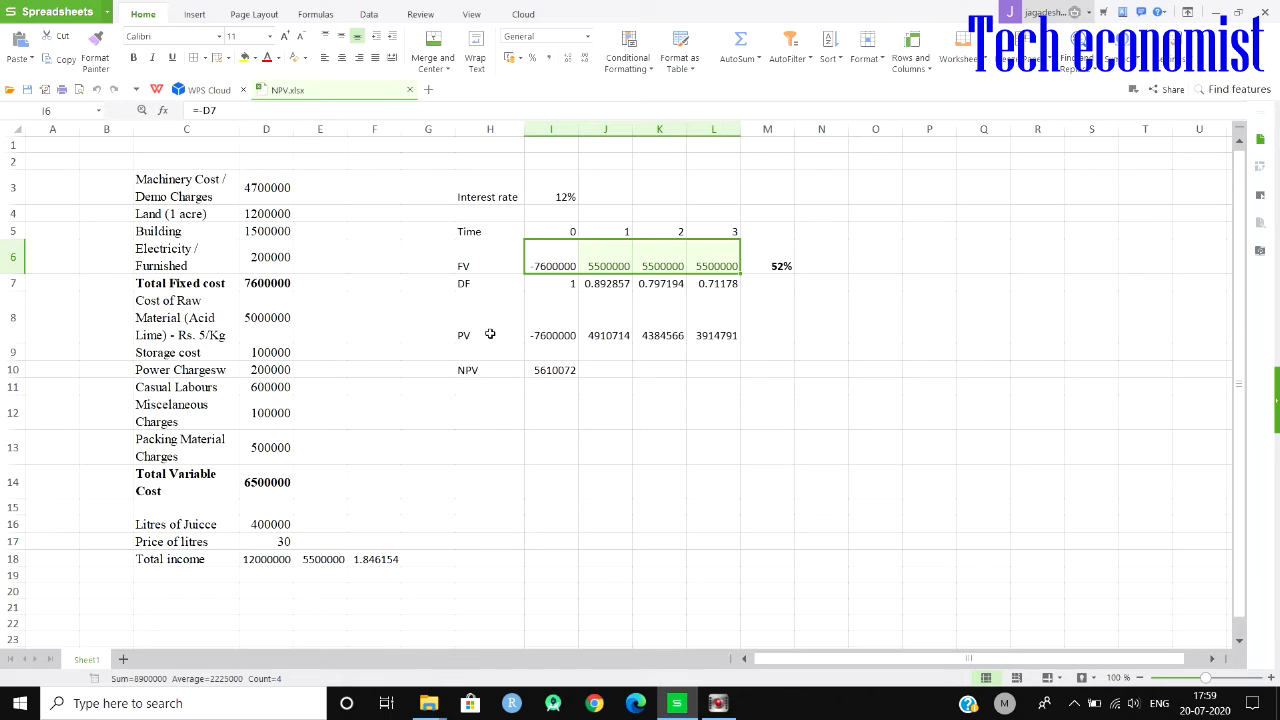
click(610, 262)
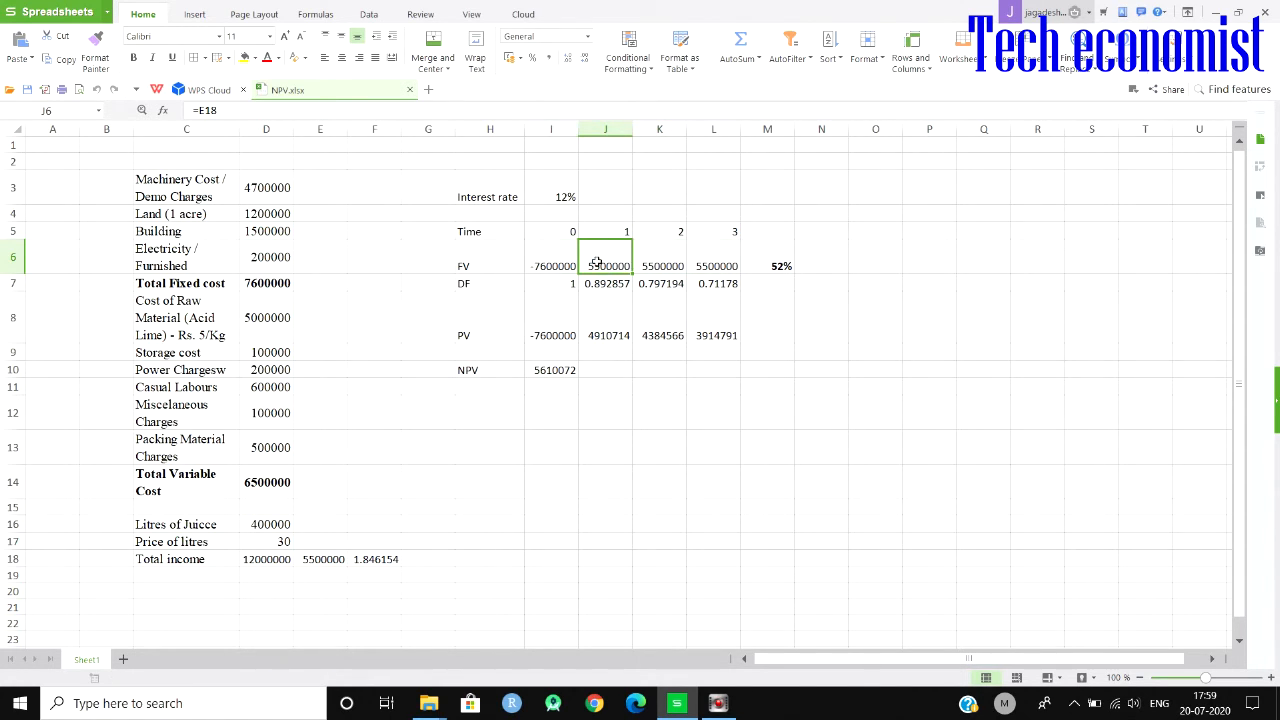
click(616, 332)
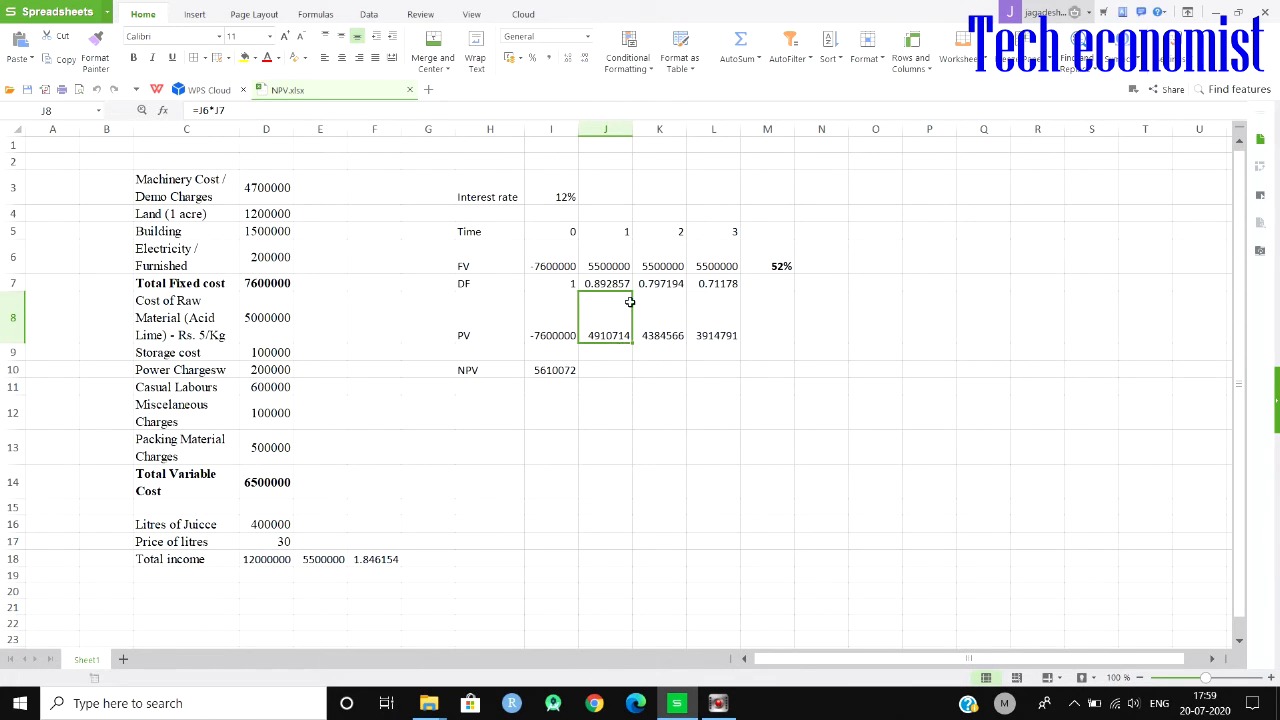
click(716, 377)
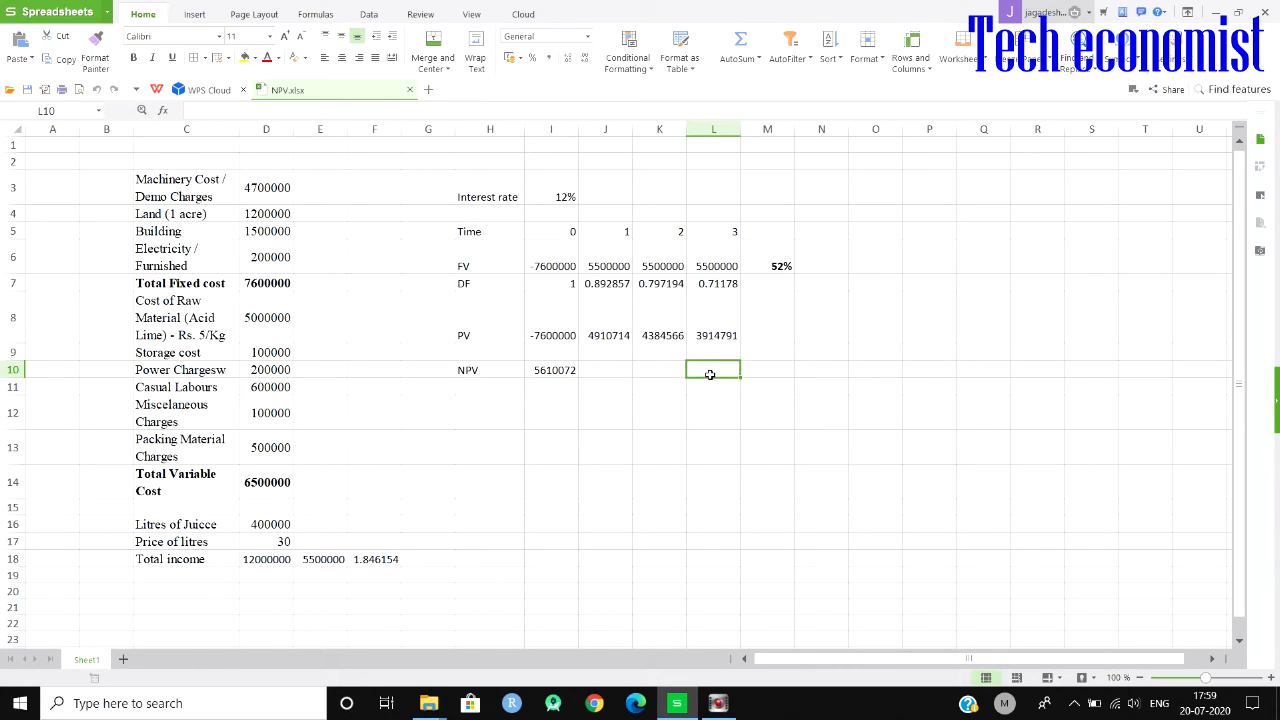
Try to discount the time-0 cash flow in N6 with the formula =I6/1(1+I3)^0
click(843, 268)
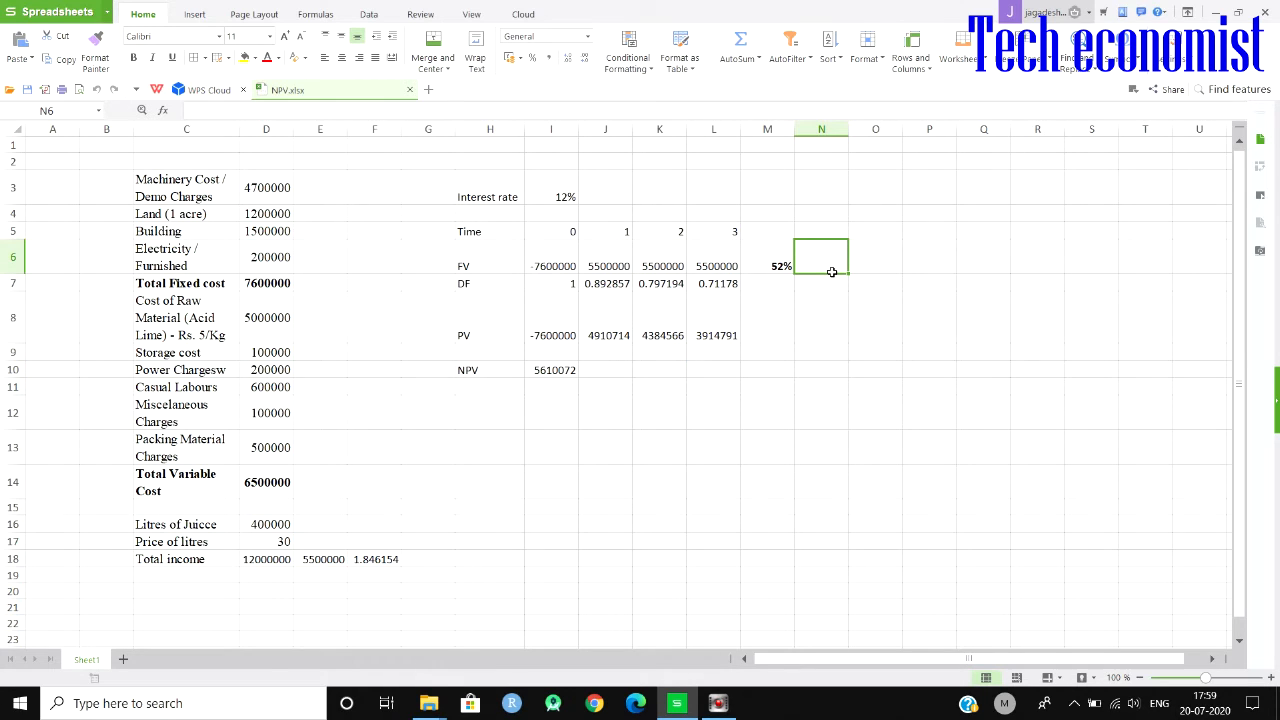
text(=)
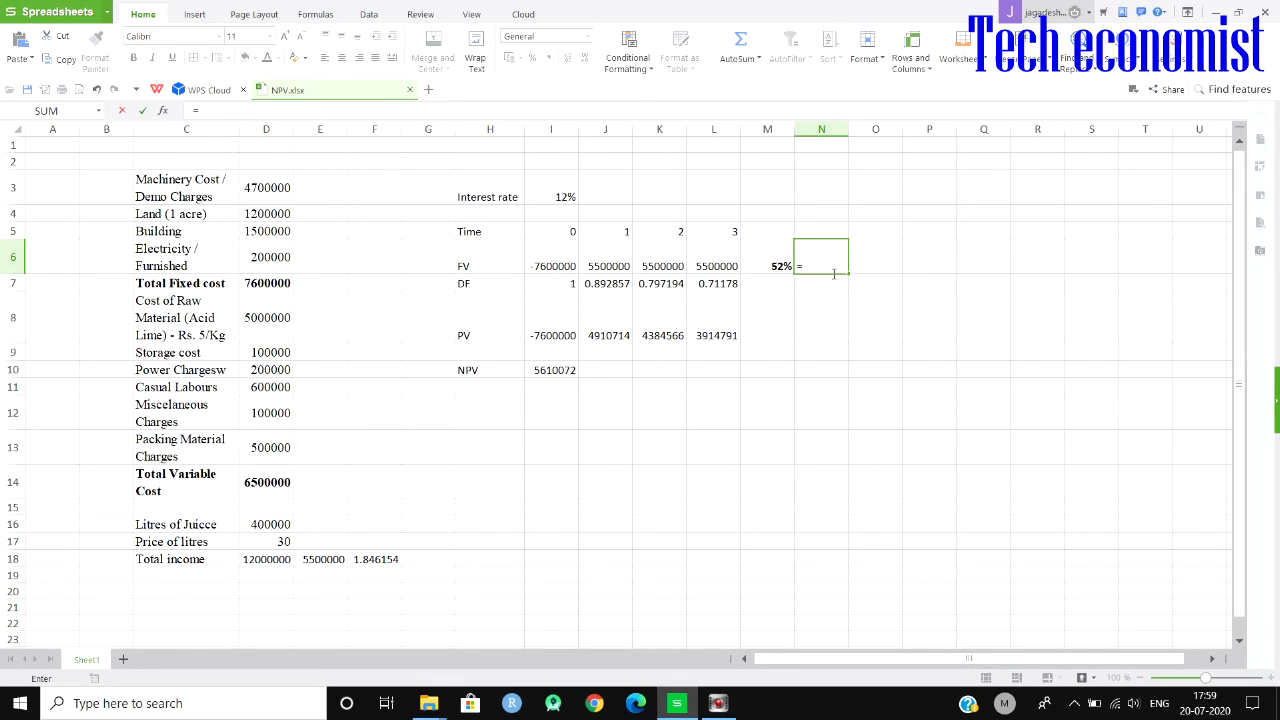
click(563, 263)
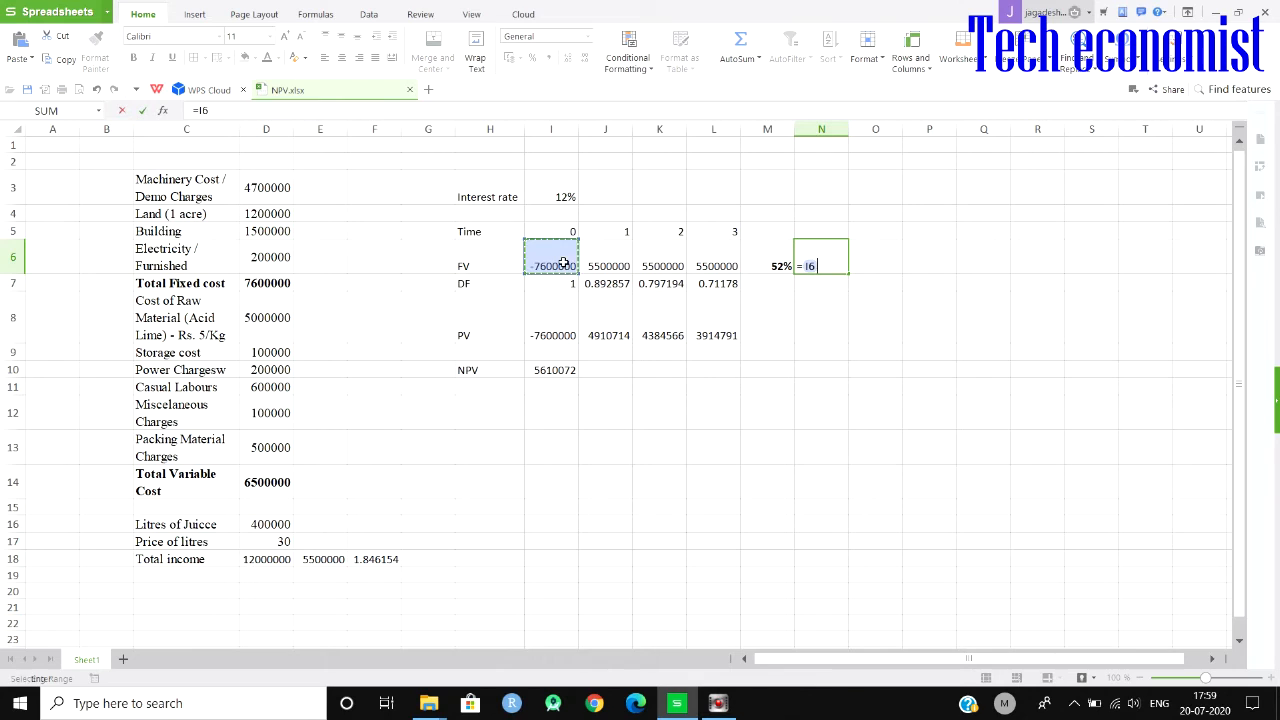
text(/1(1)
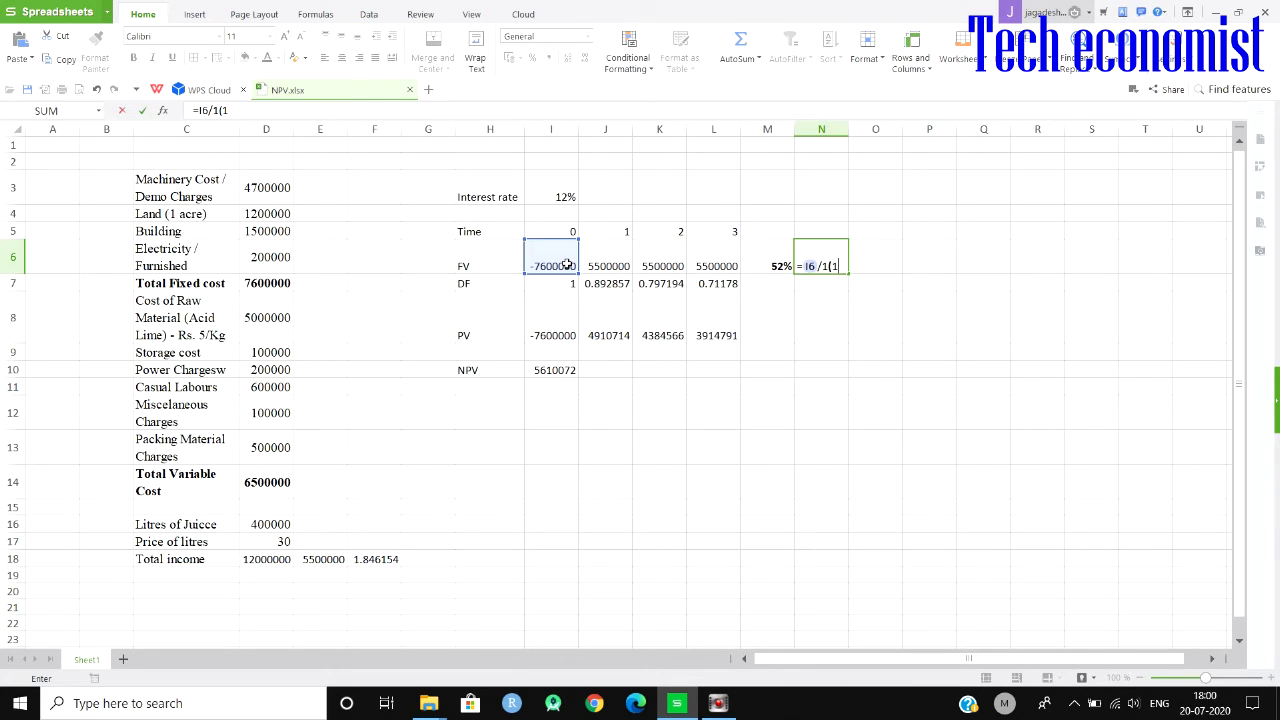
text(+)
click(553, 200)
text())
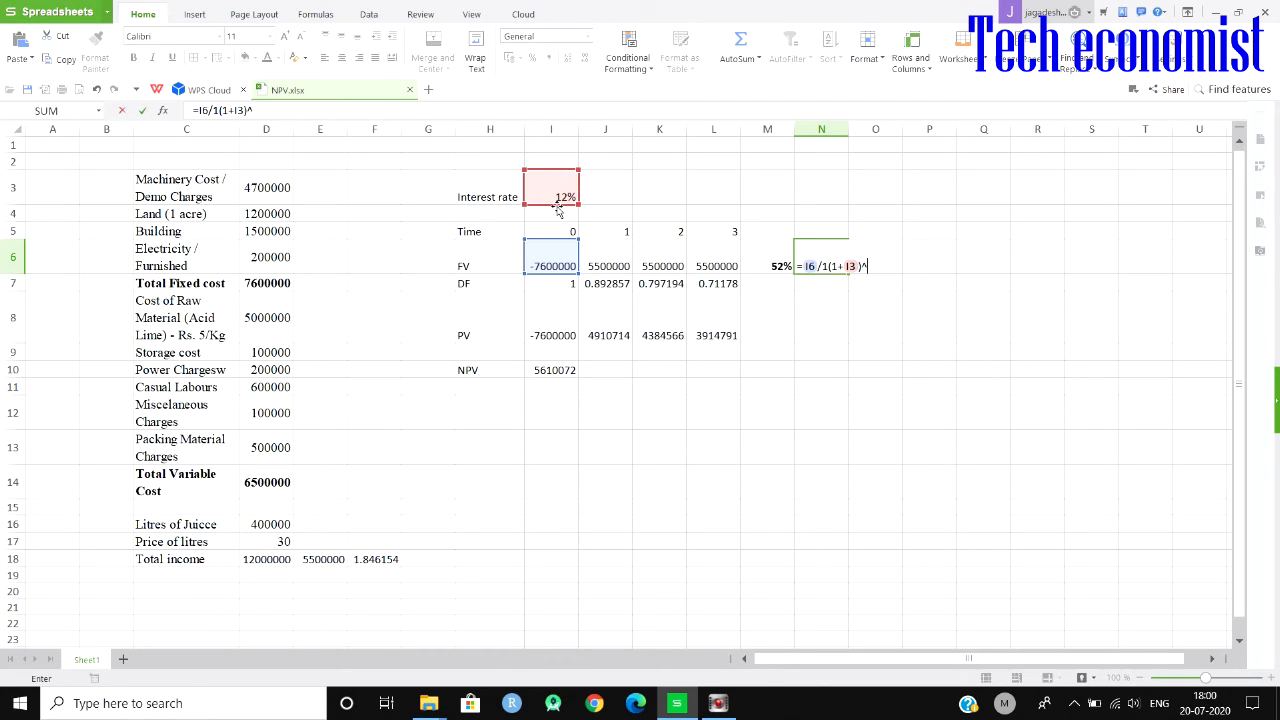
text(^0)
key(Return)
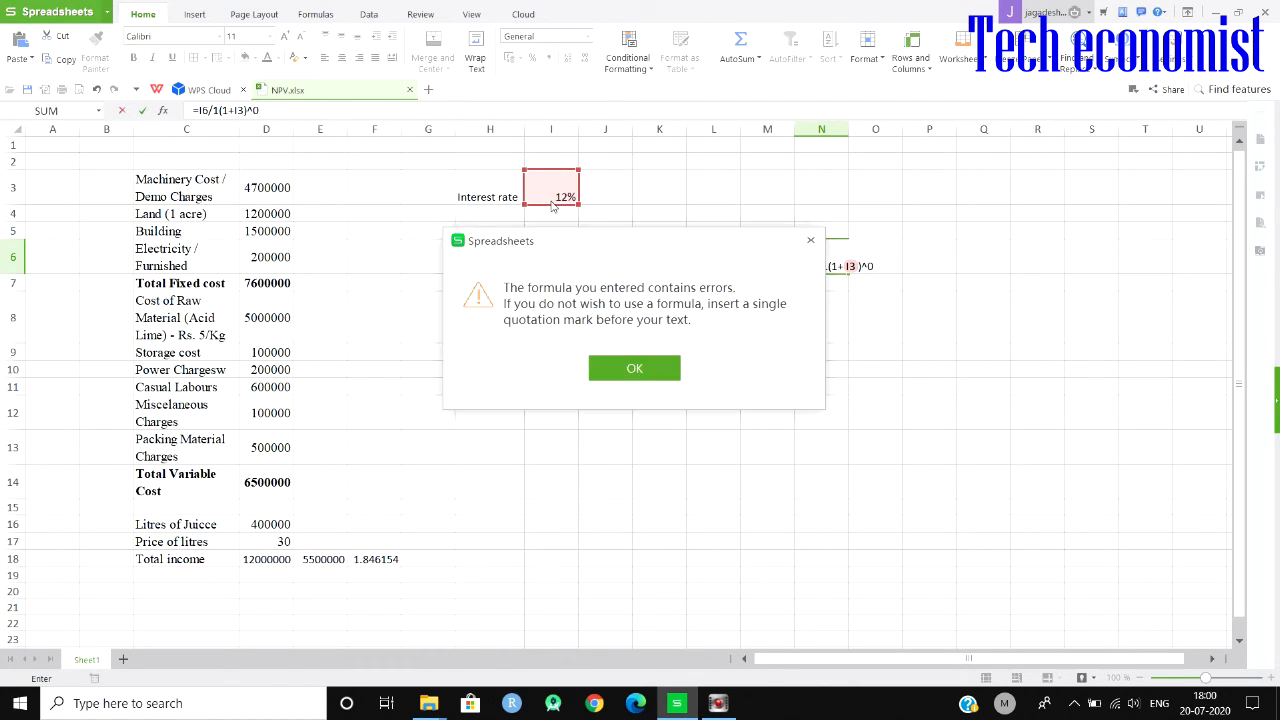
click(636, 368)
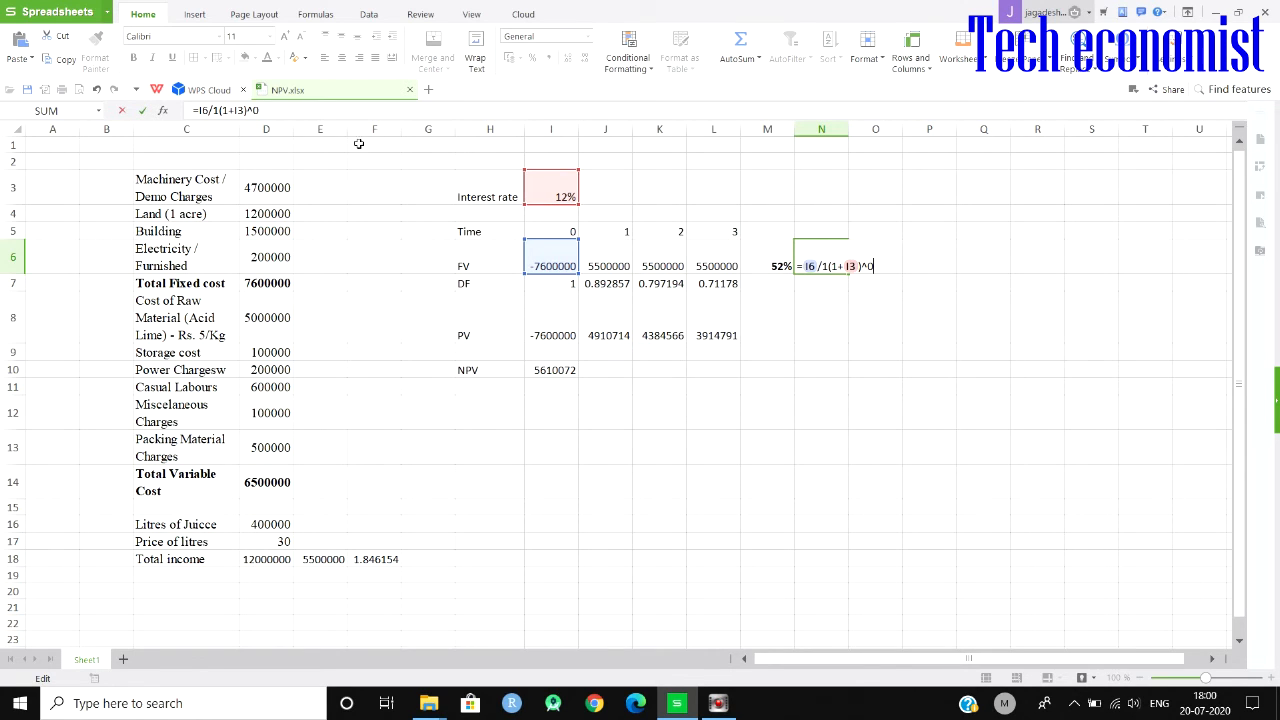
Try the N6 formula with its denominator in parentheses as =I6/(1(1+I3)^0), and discard the entry
click(283, 118)
click(220, 116)
text(()
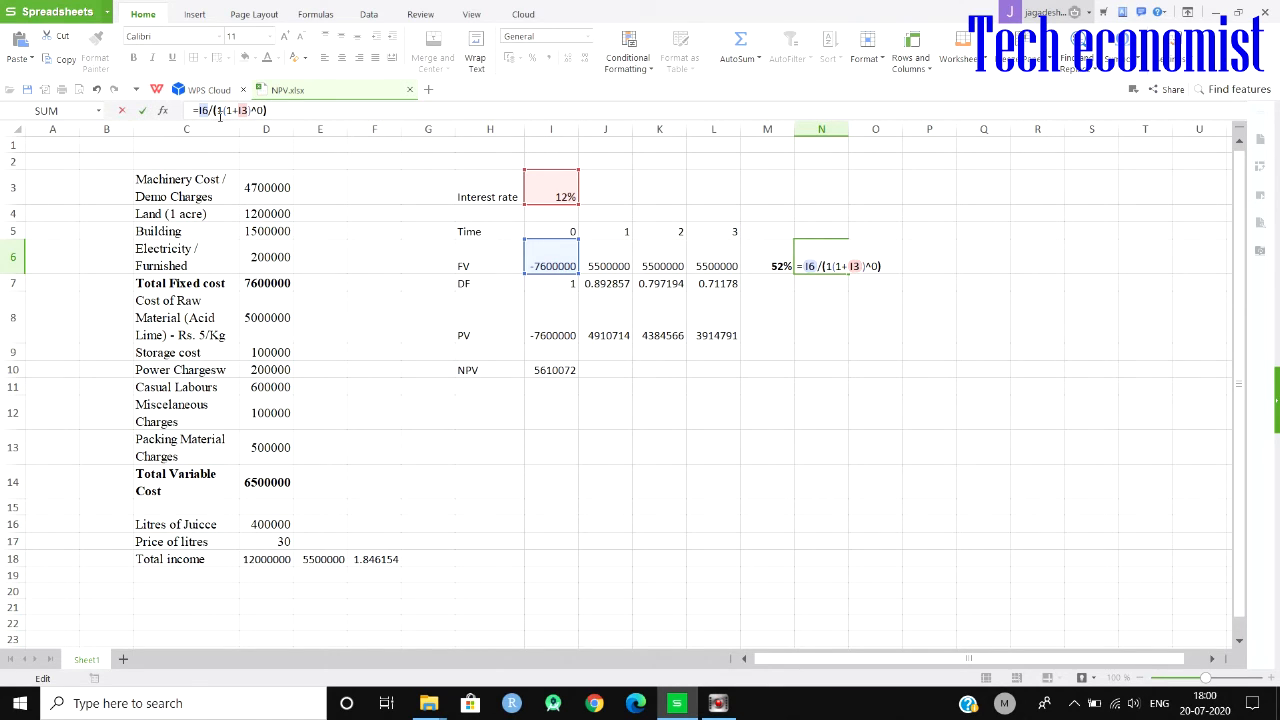
key(Return)
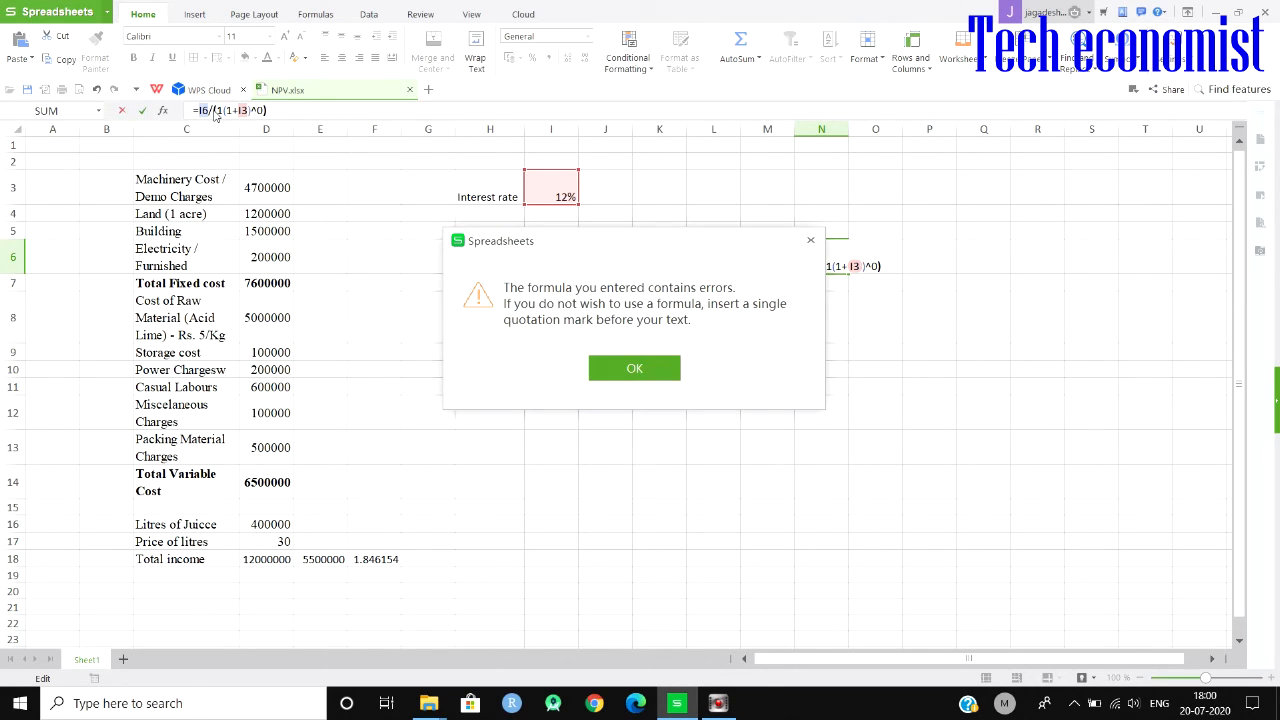
click(636, 369)
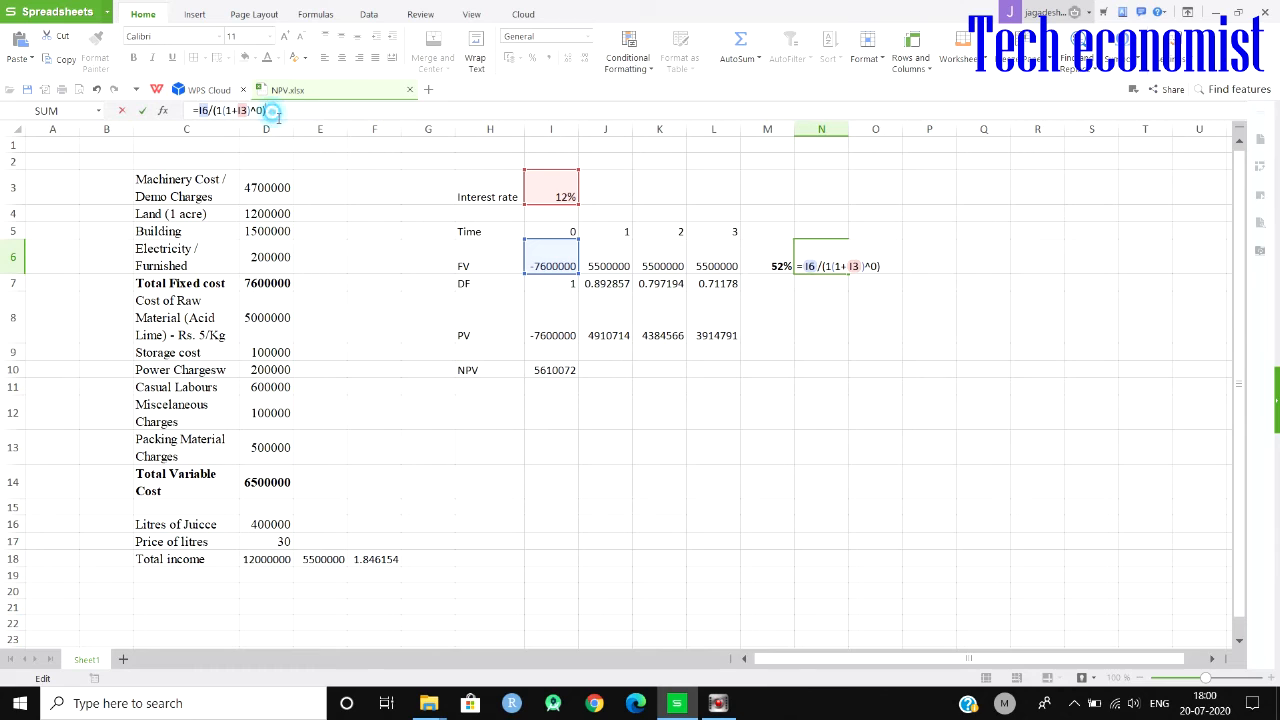
drag(272, 112, 209, 113)
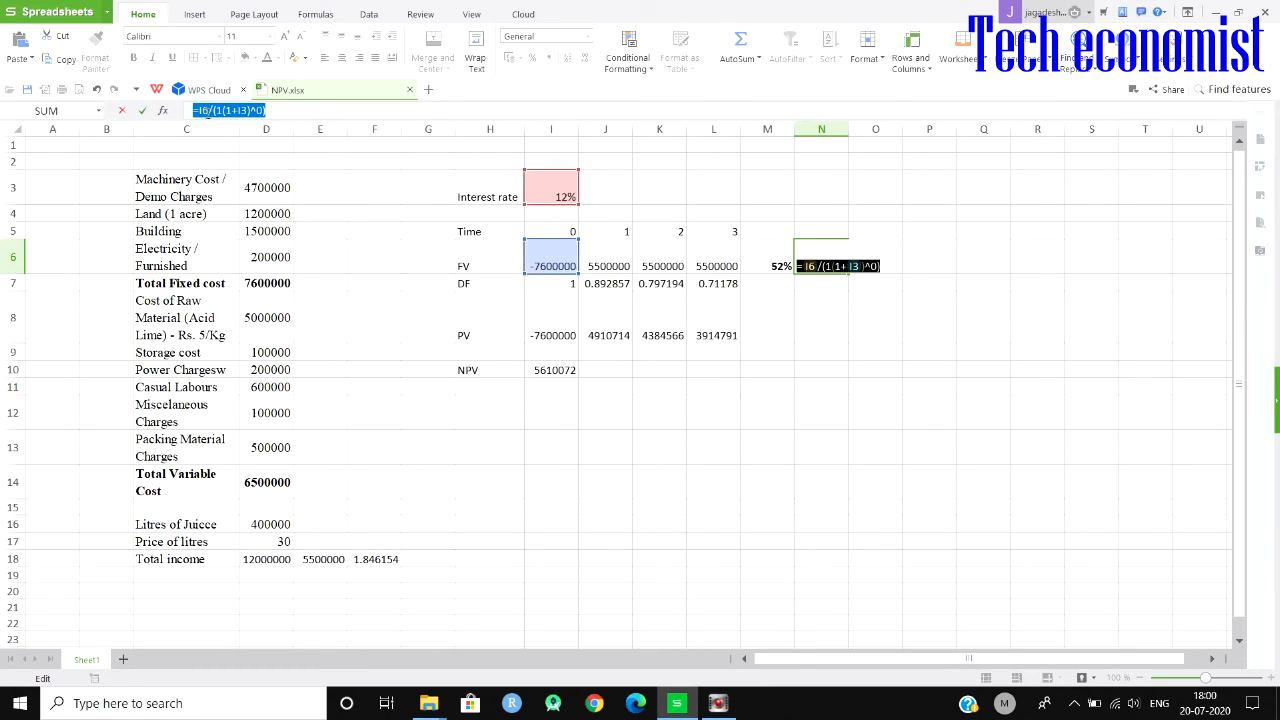
key(Escape)
Inspect the time-0 formulas for PV in I8, FV in I6 and the discount factor in I7
click(562, 329)
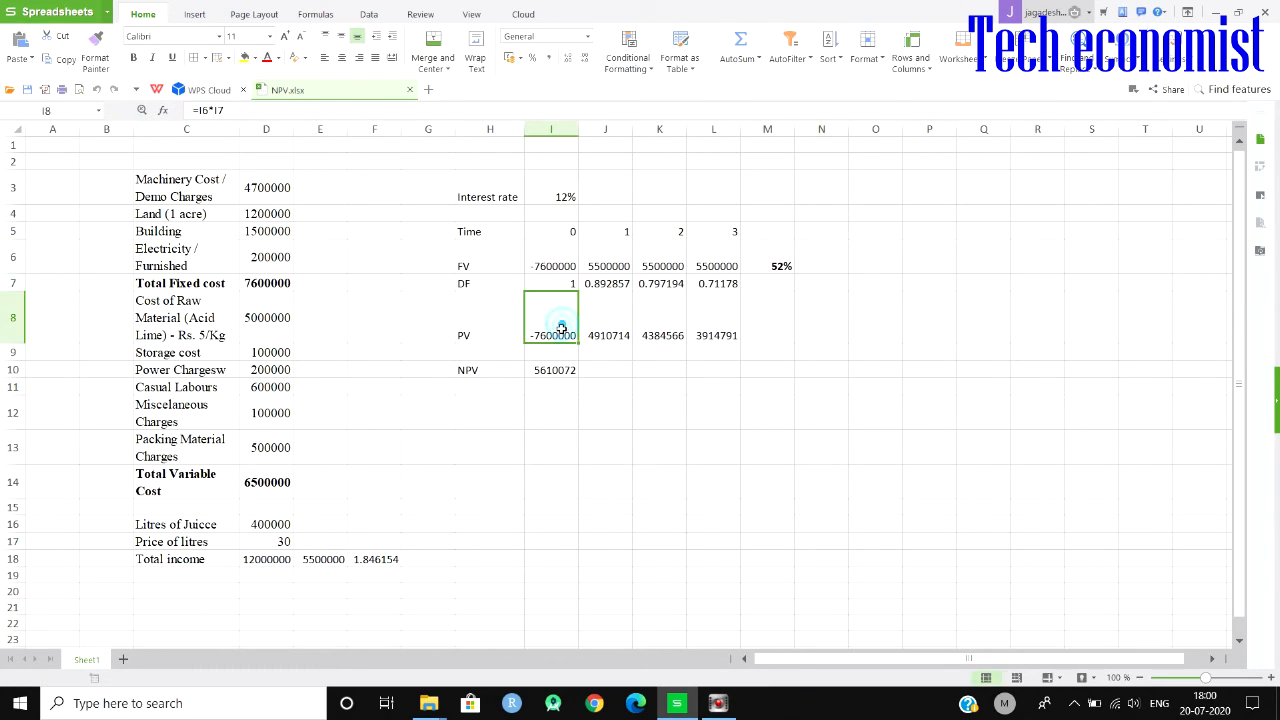
click(557, 270)
click(560, 284)
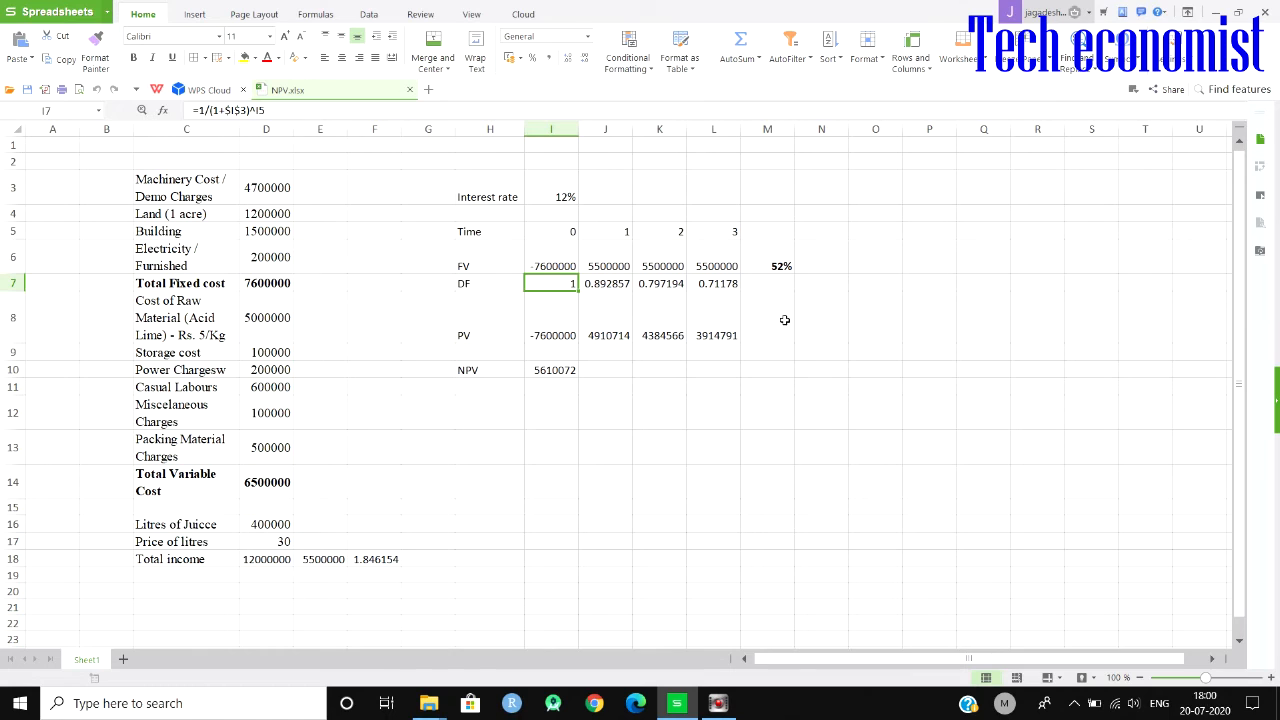
Discount the time-0 cash flow in N6 with the formula =I6/(1+I3)^I5
click(823, 267)
text(=)
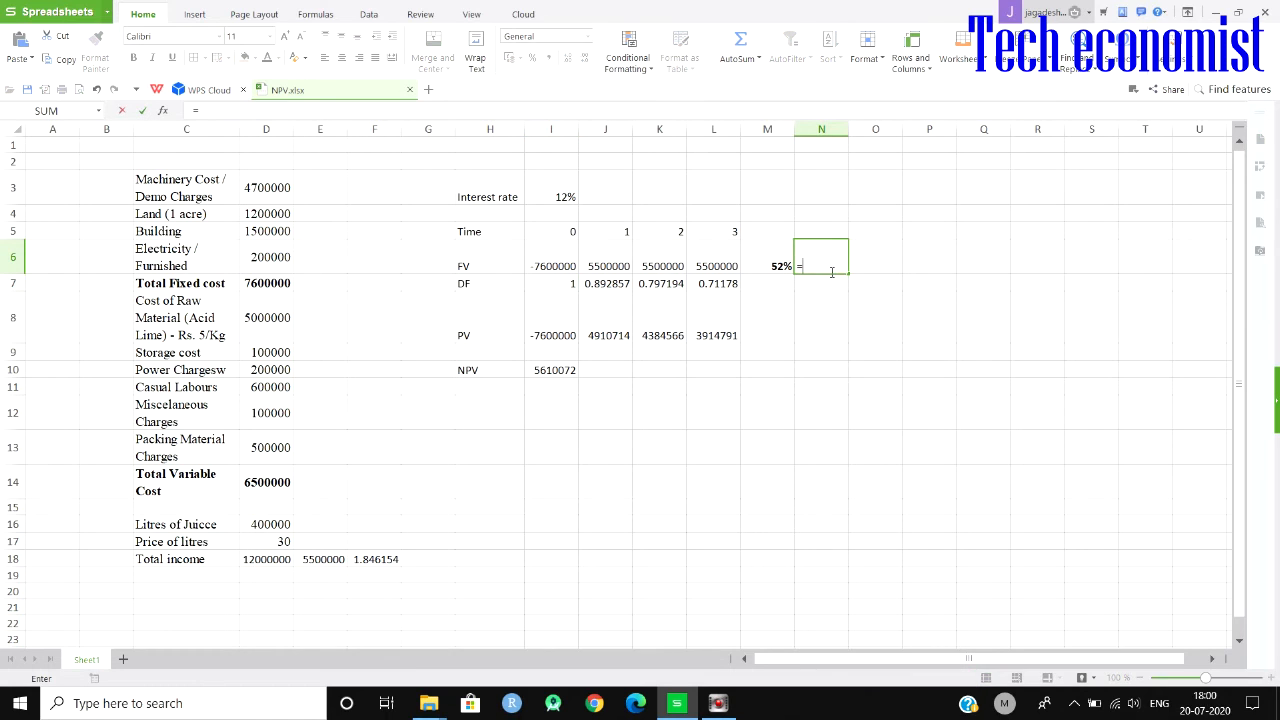
click(557, 267)
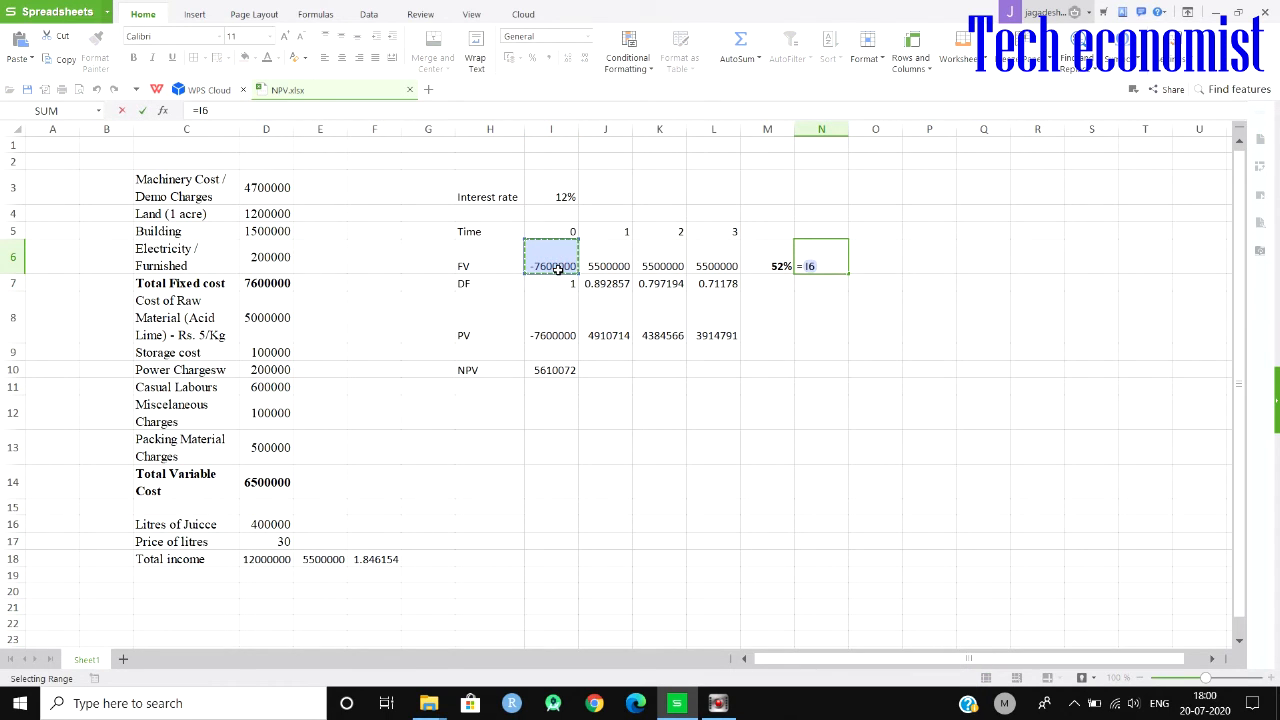
text(/(1)
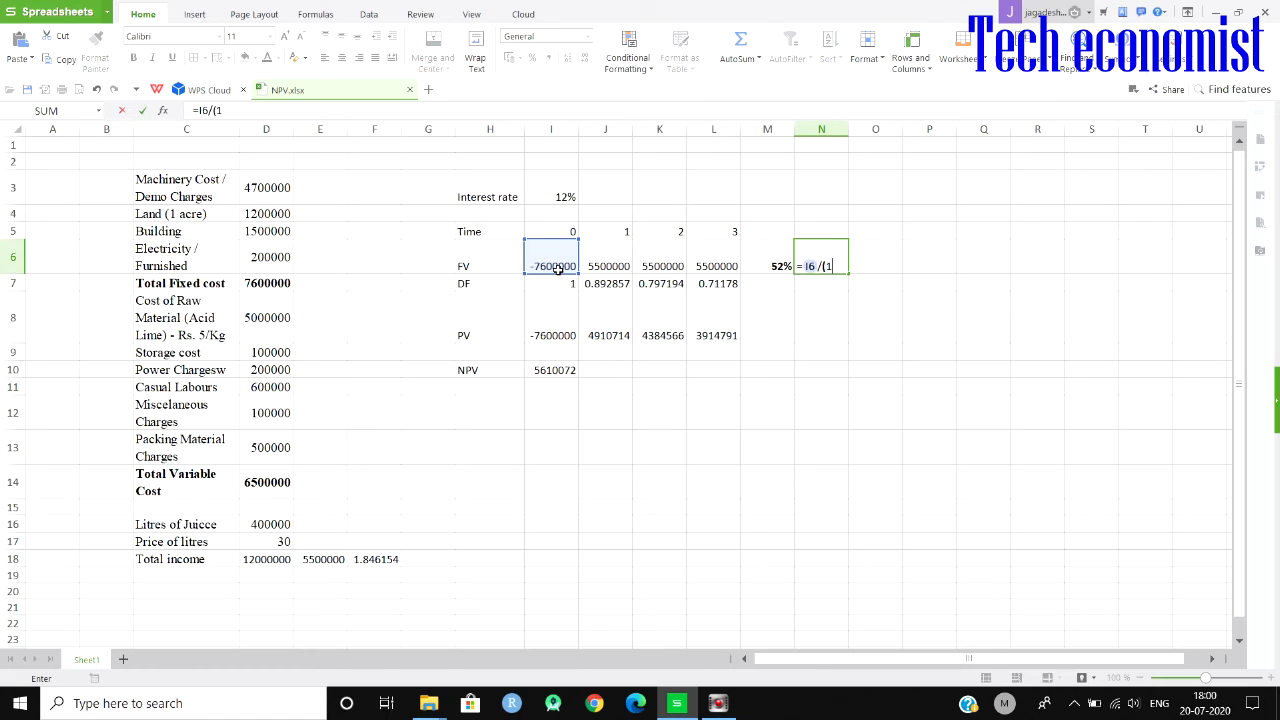
text(+)
click(553, 188)
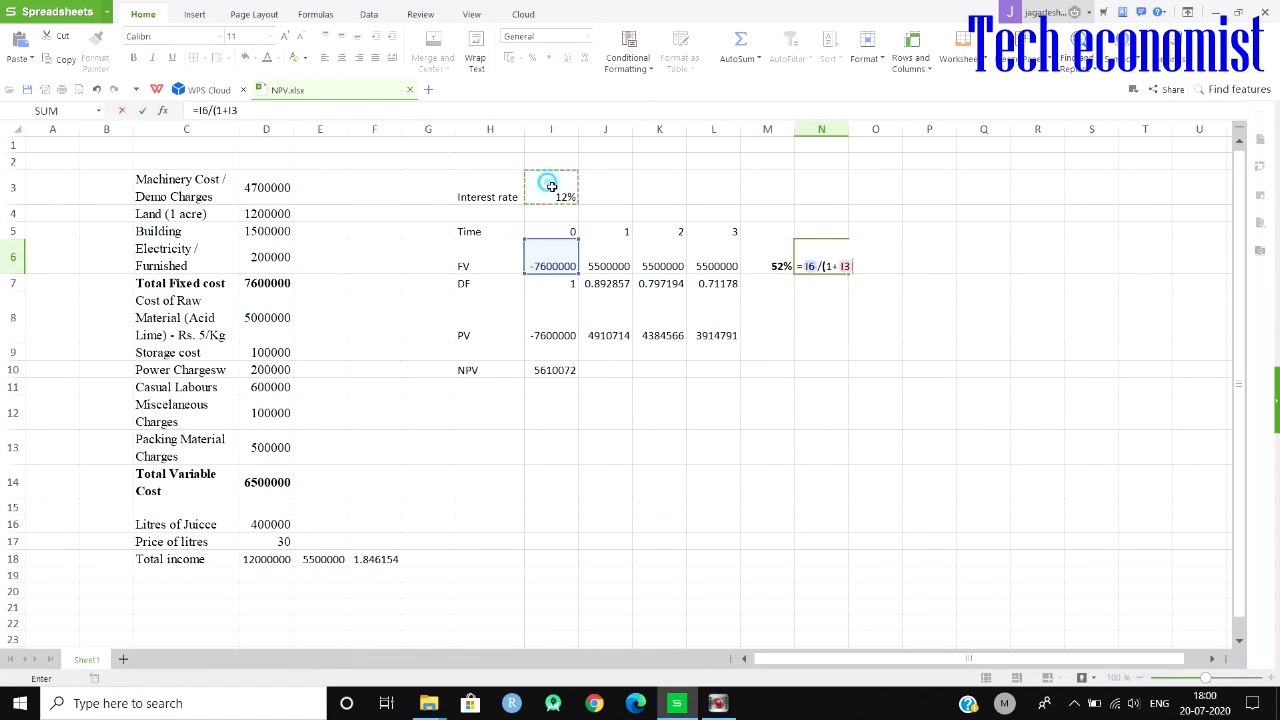
text()^)
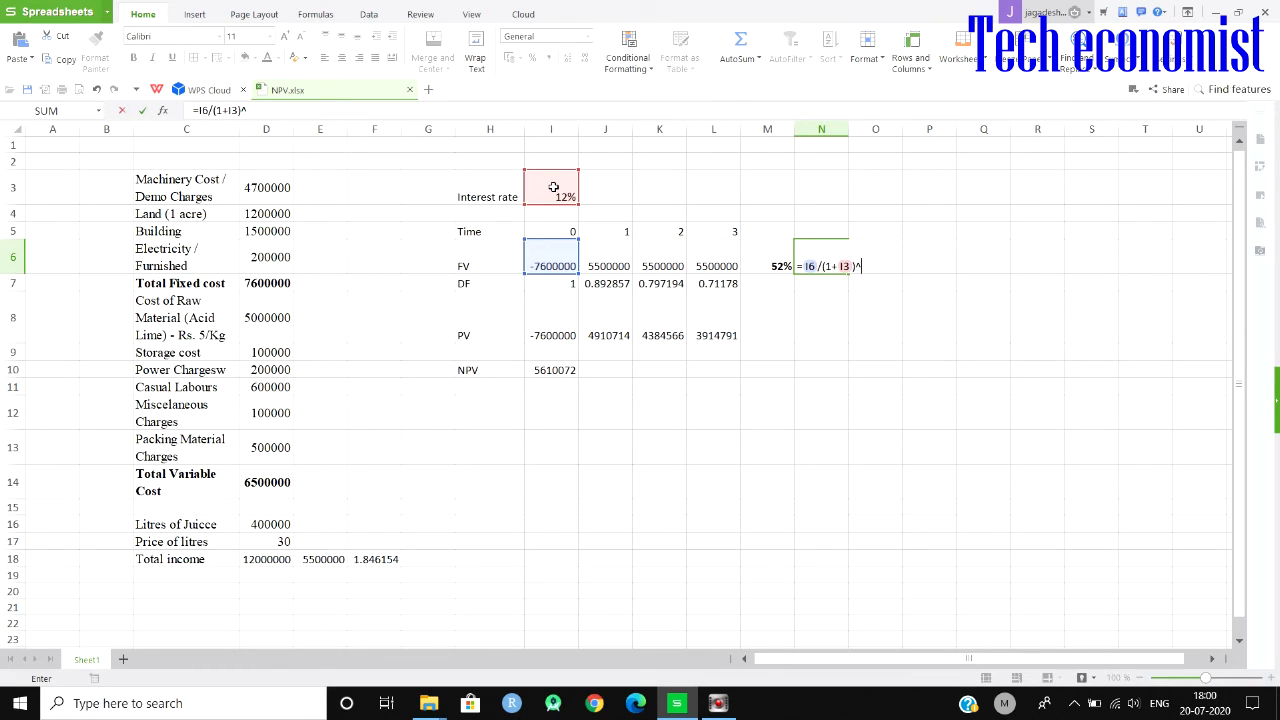
click(551, 233)
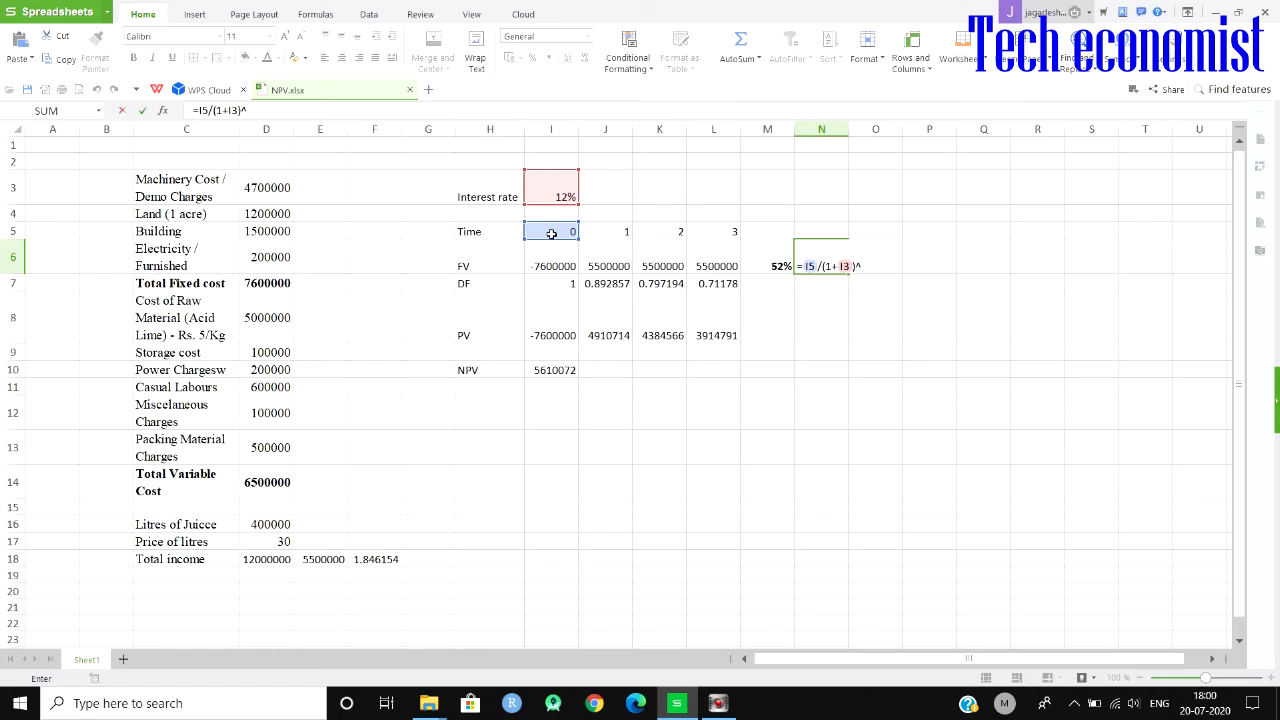
click(557, 258)
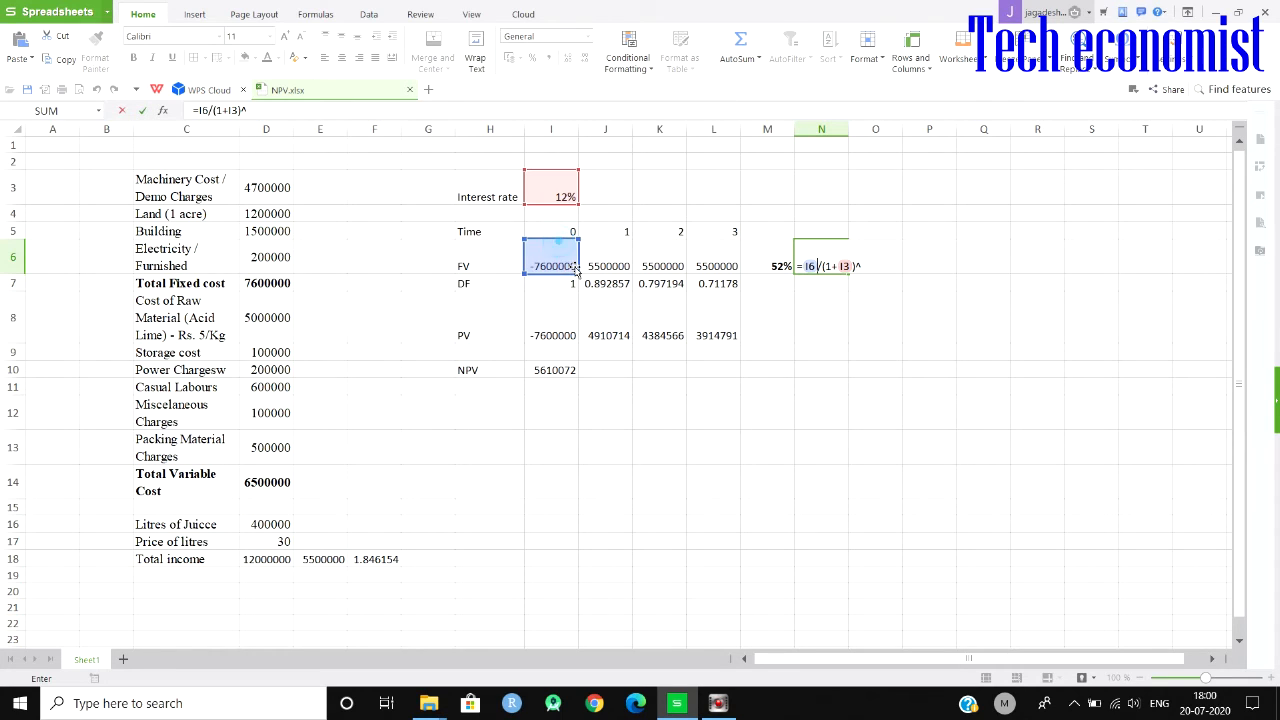
click(569, 234)
key(Return)
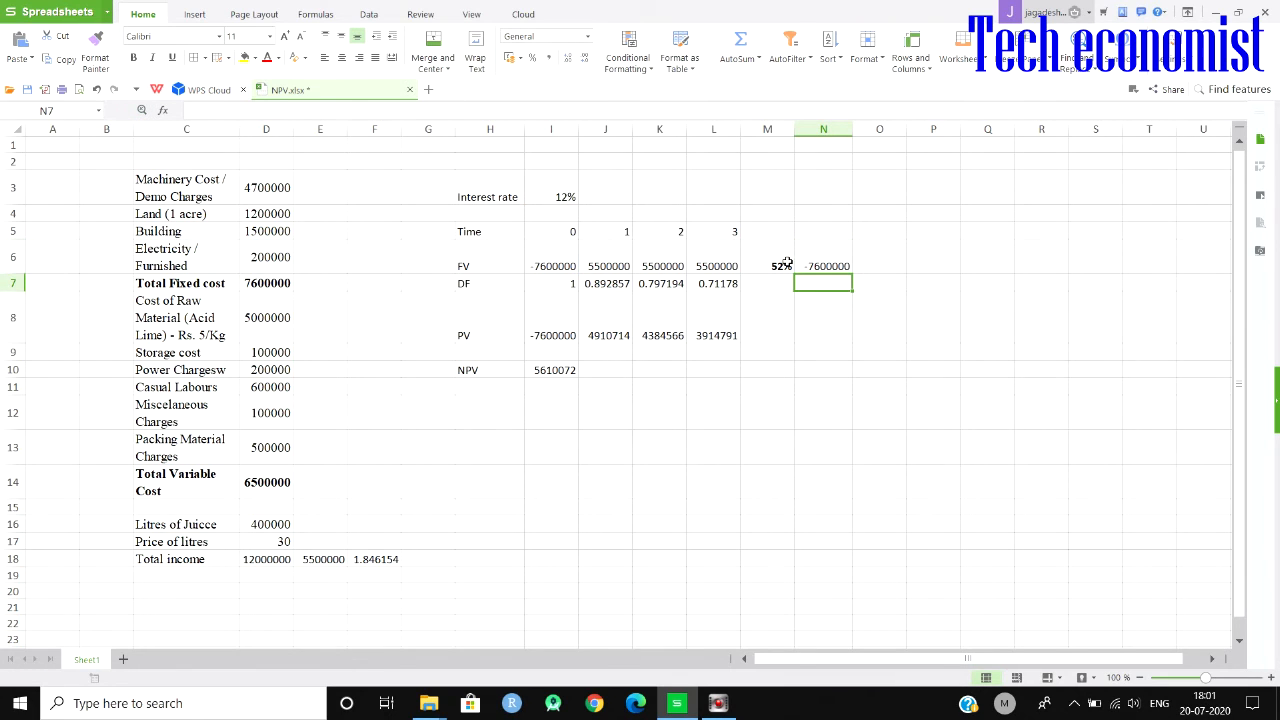
Make the interest rate reference in N6 absolute so the formula reads =I6/(1+$I$3)^I5
click(821, 262)
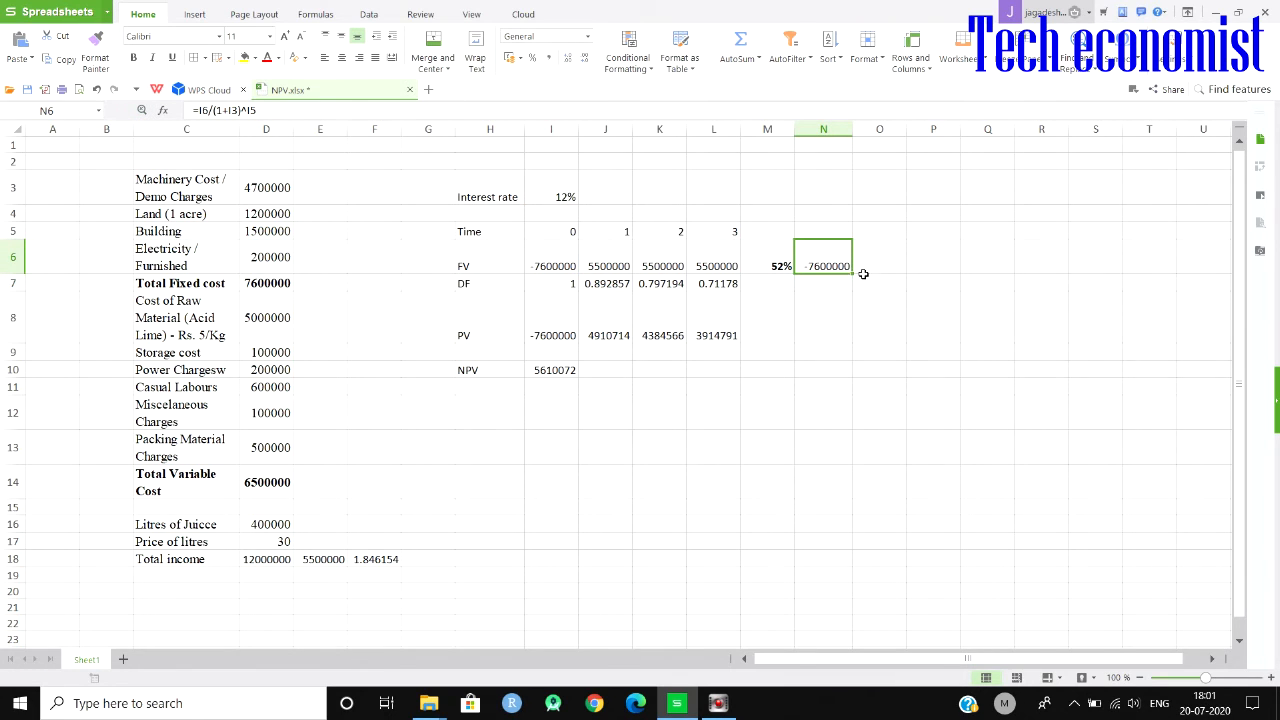
click(236, 110)
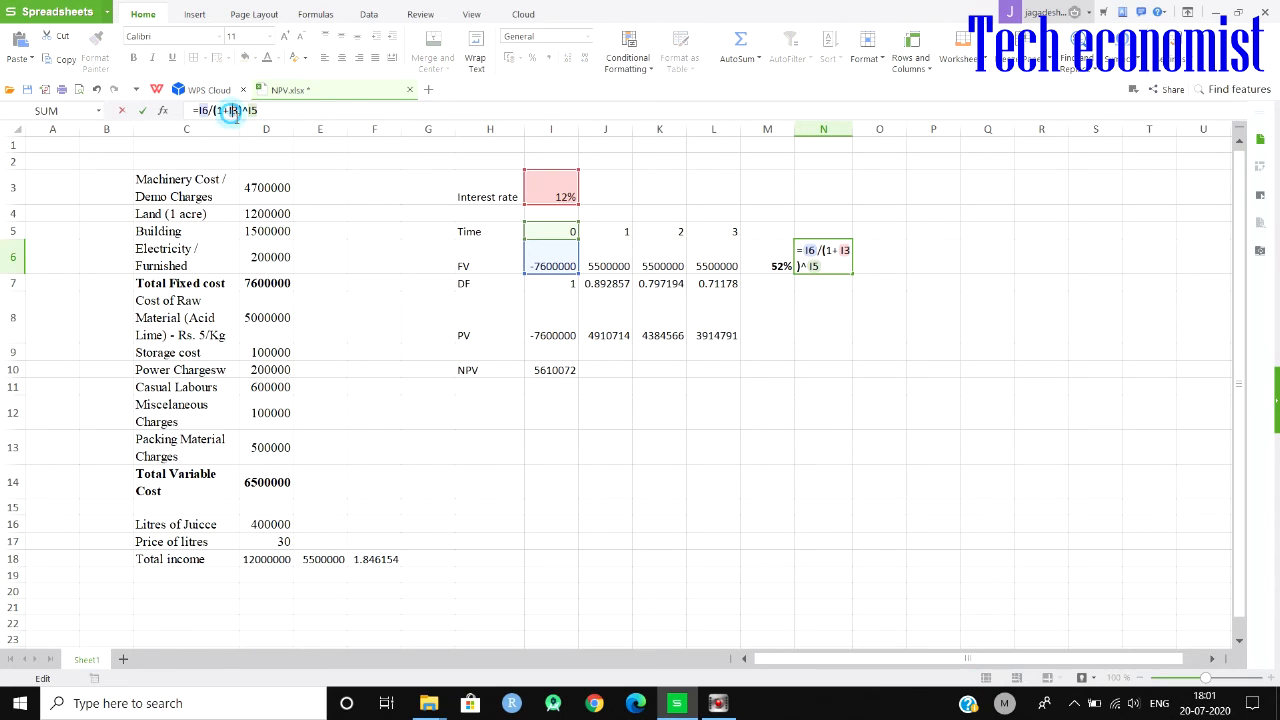
text($I$)
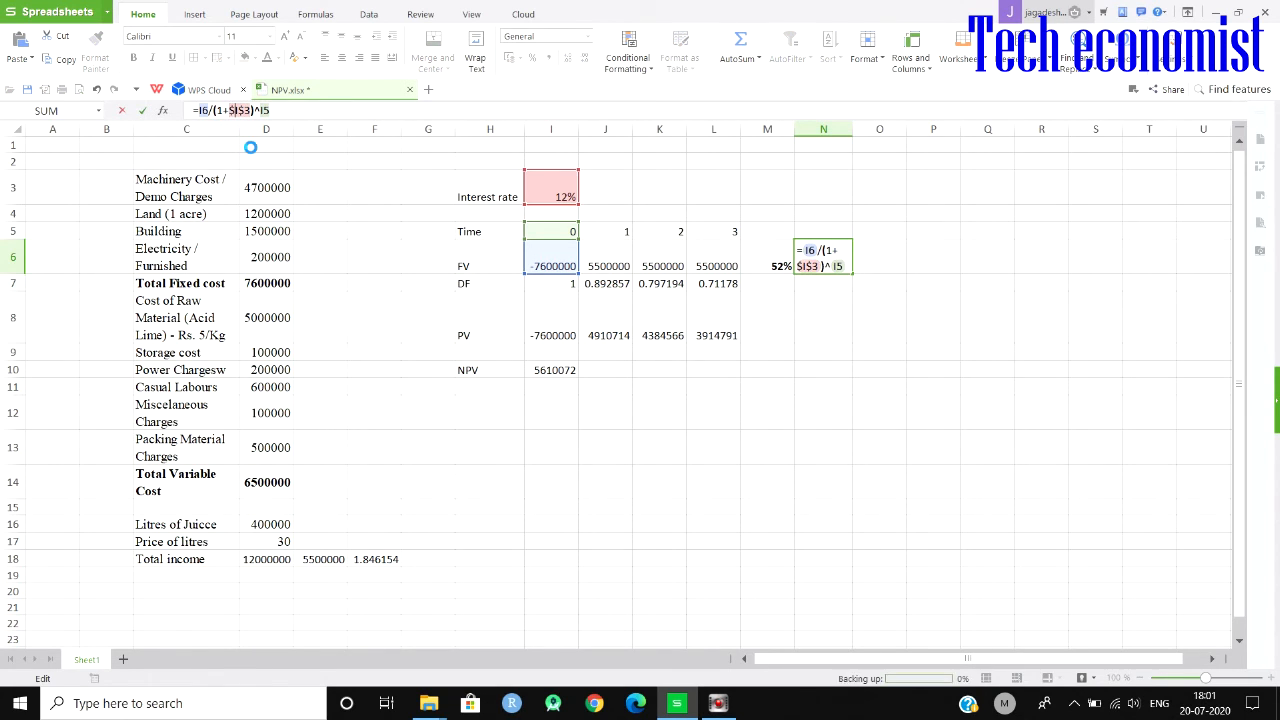
key(Return)
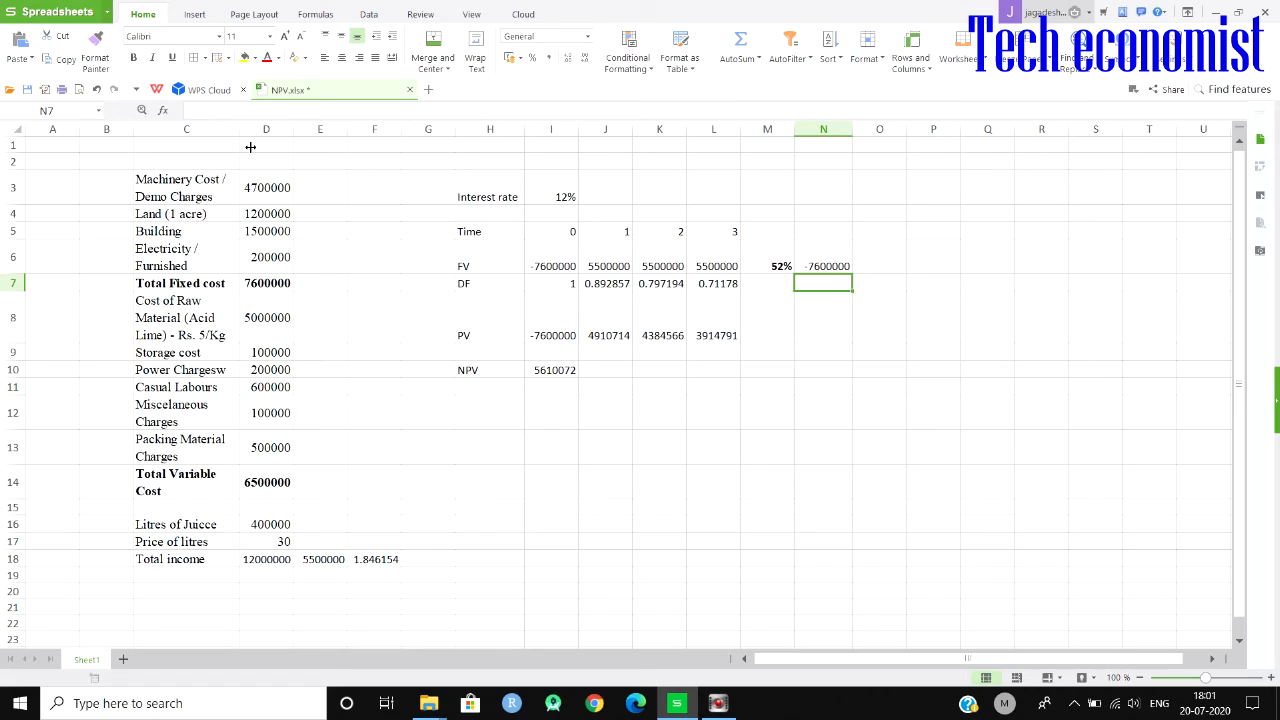
Fill the present value formula from N6 across through Q6 to discount the remaining years
click(826, 263)
drag(852, 275, 906, 282)
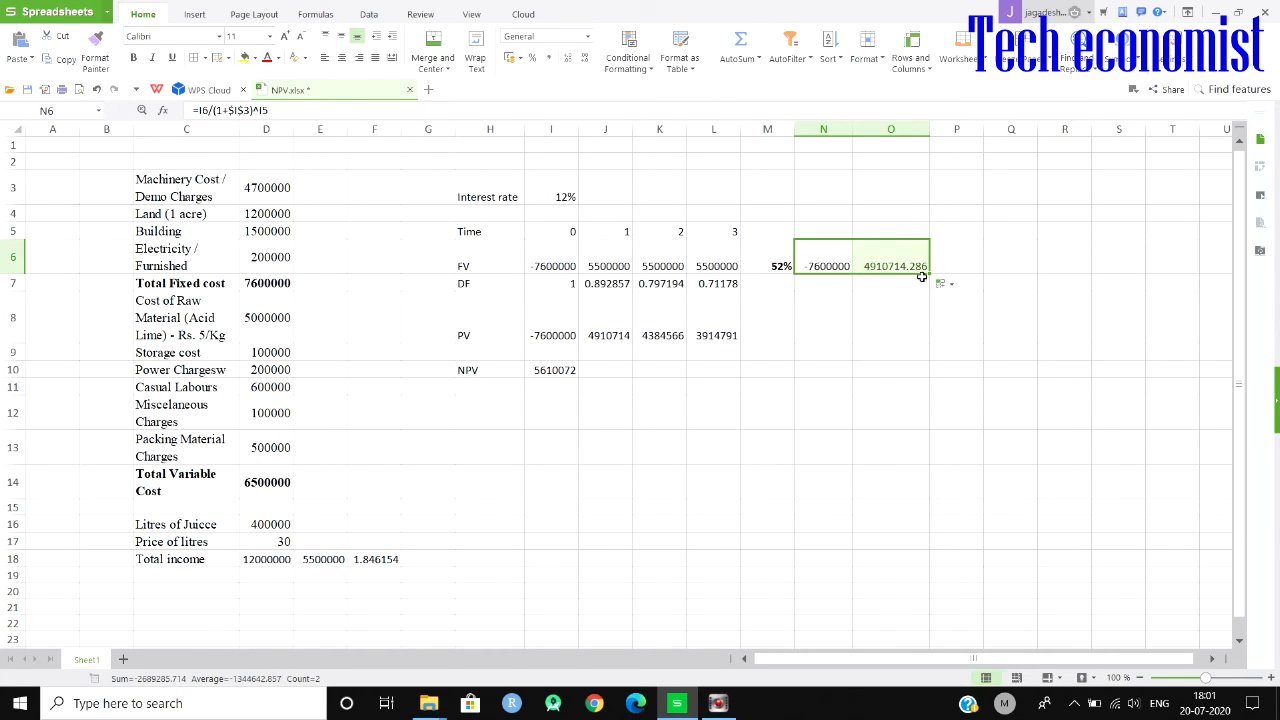
drag(929, 274, 1050, 280)
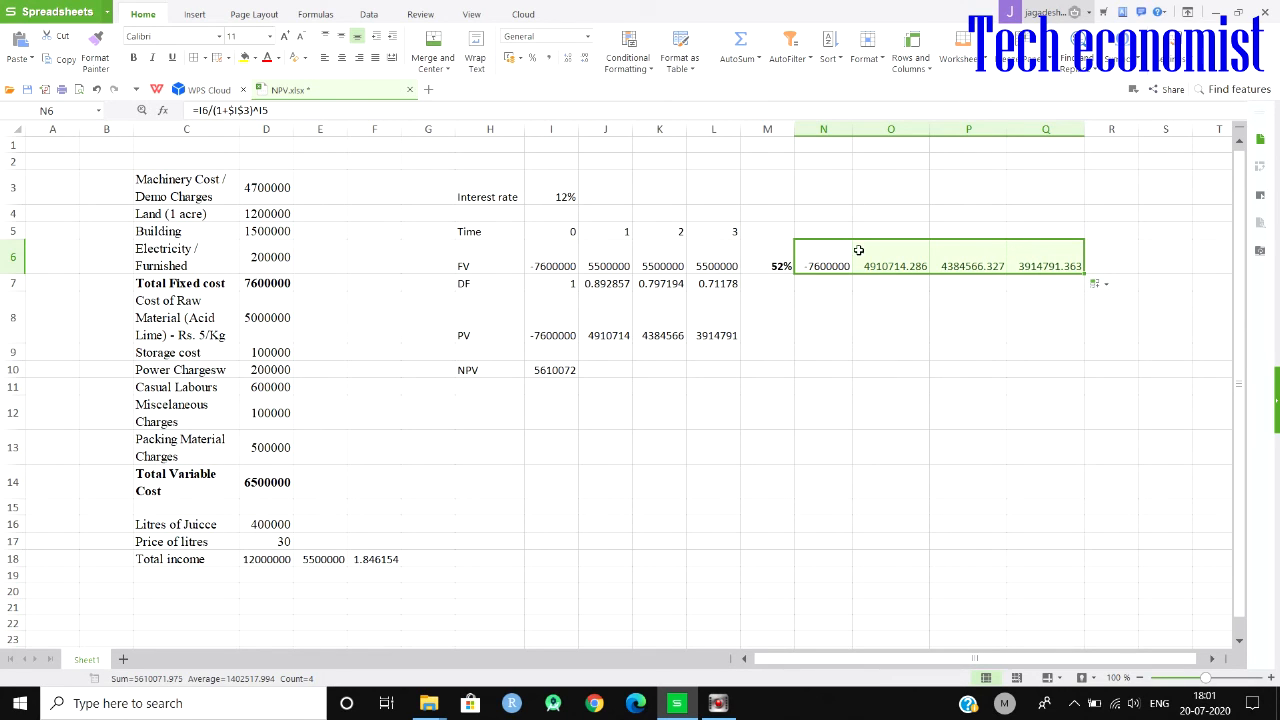
Calculate the NPV in N9 by adding the present values with =SUM(N6:Q6)
click(824, 350)
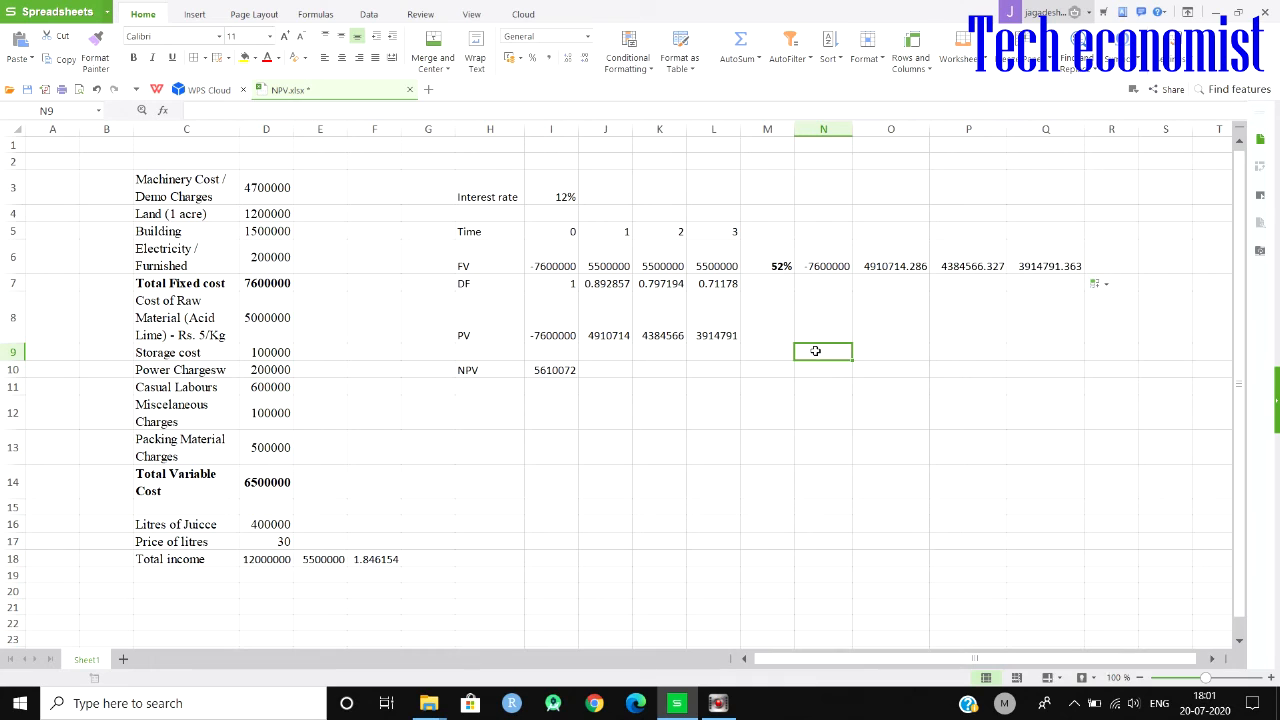
text(=)
drag(829, 262, 1027, 263)
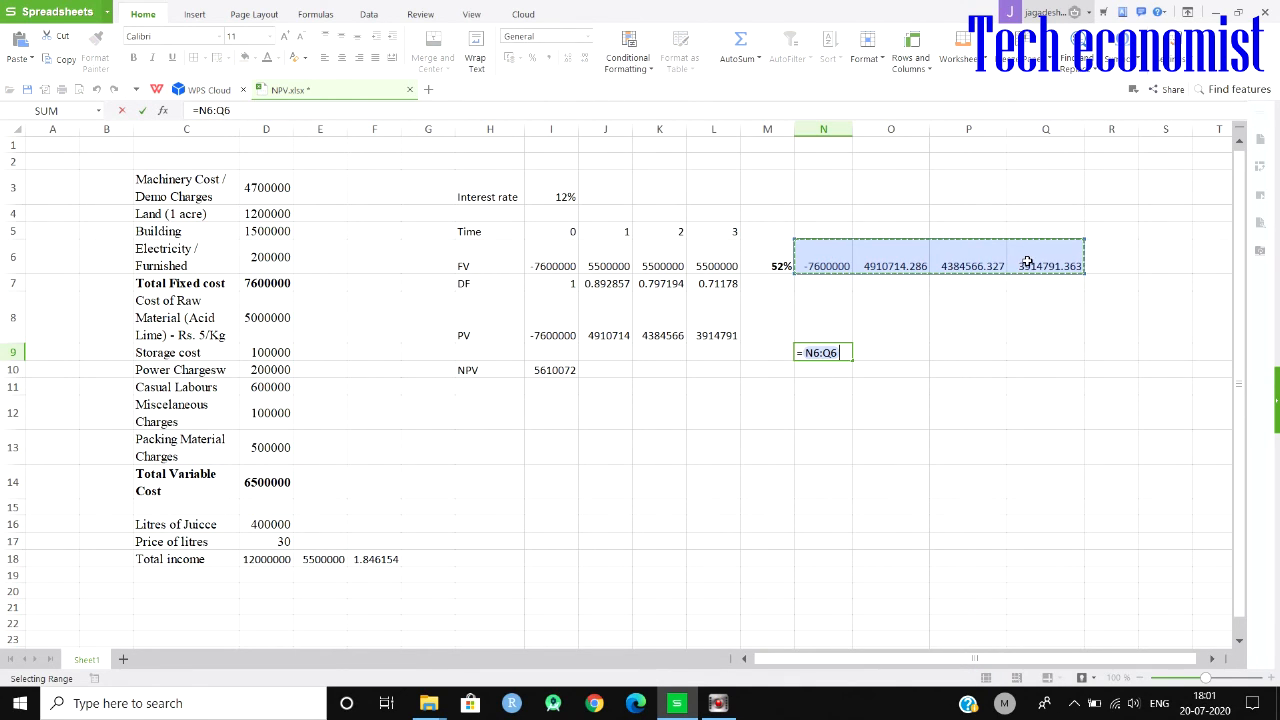
click(805, 355)
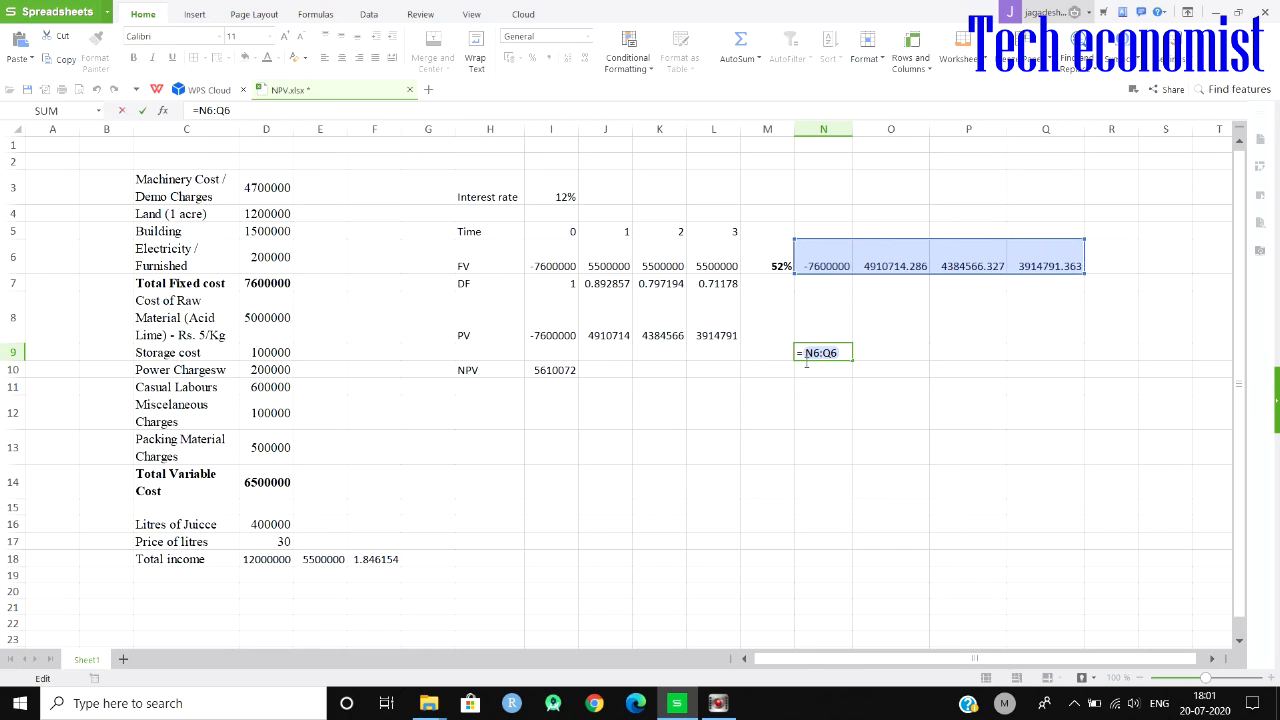
text(sum()
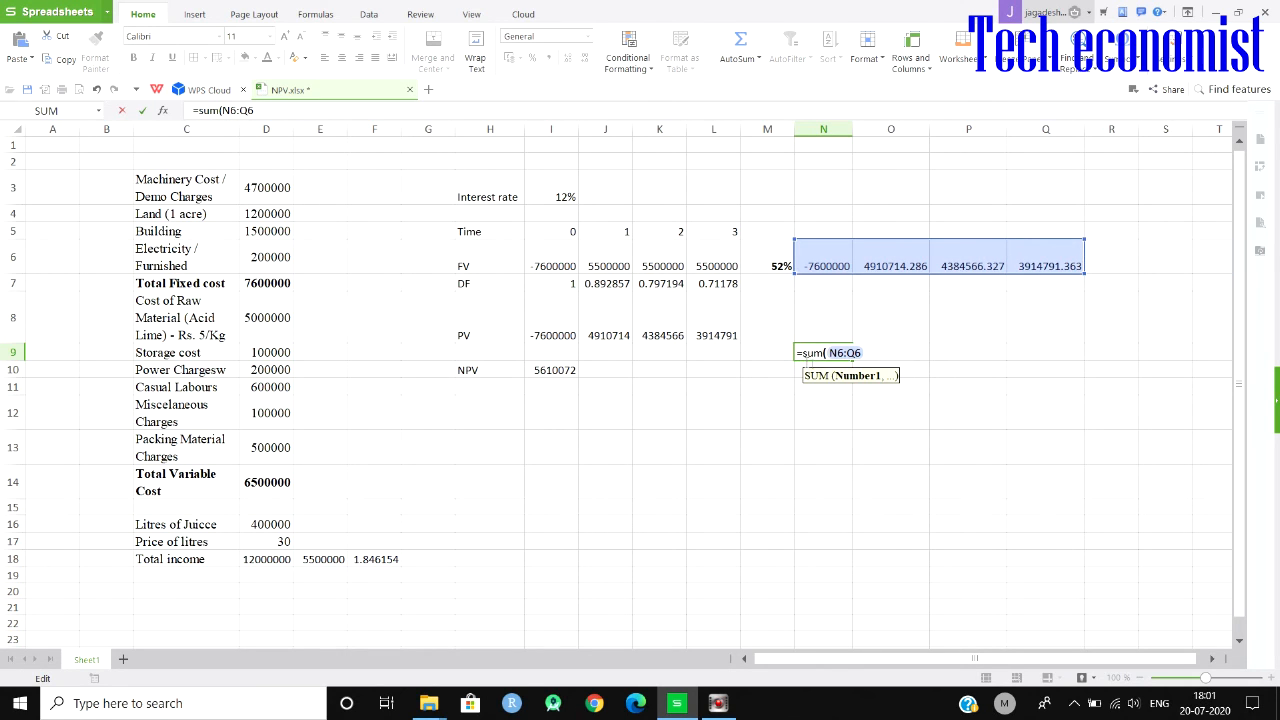
text())
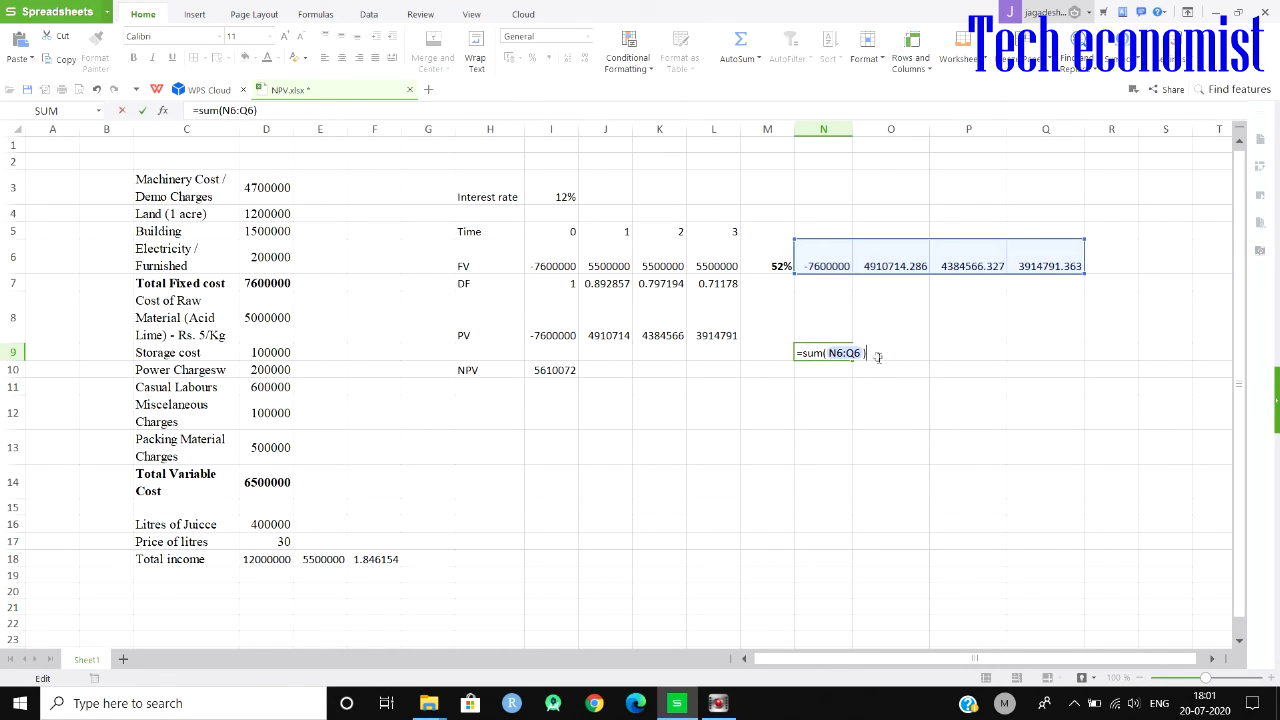
key(Return)
click(843, 356)
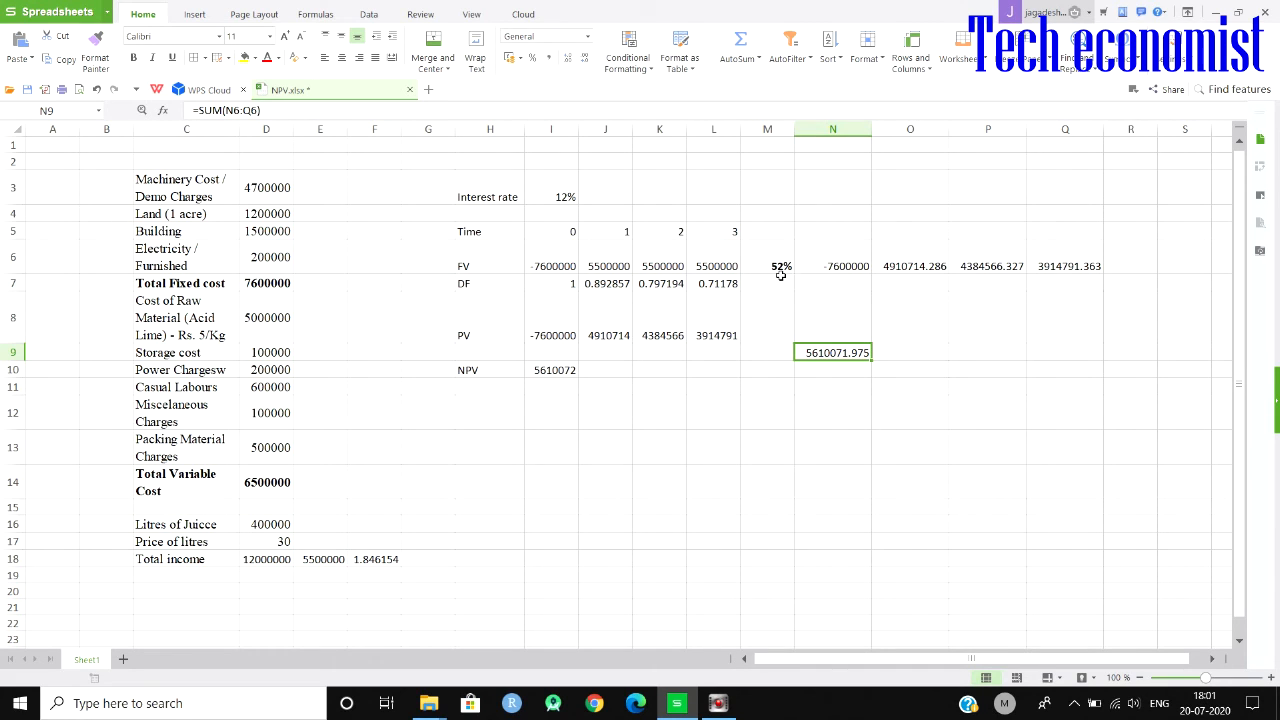
Inspect the IRR formula in M6 and the cash flow range it refers to
click(847, 327)
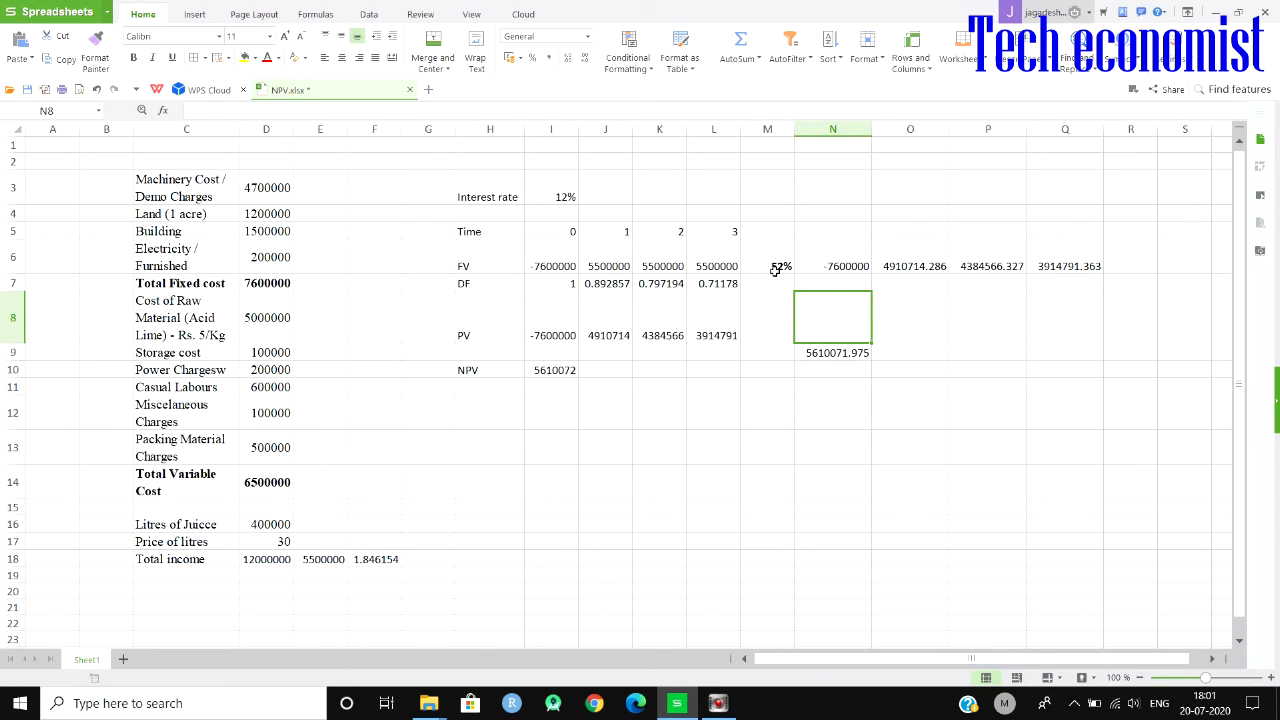
click(774, 271)
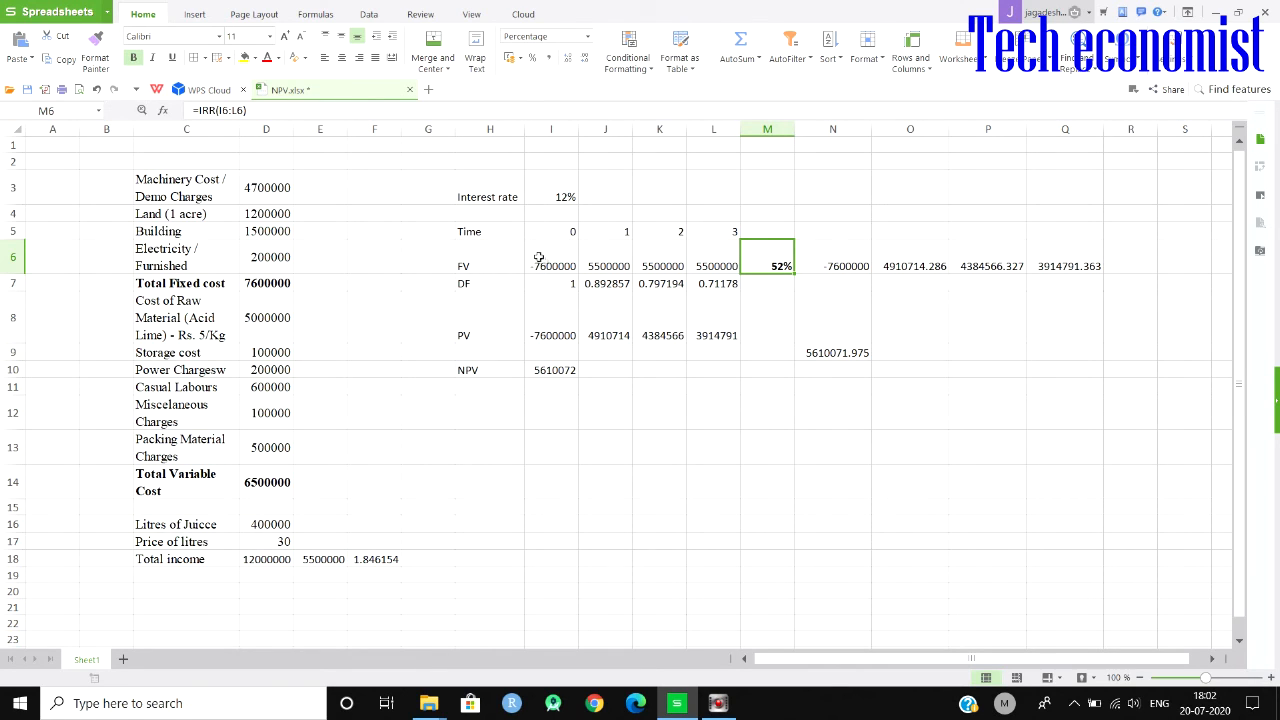
click(777, 263)
double_click(777, 263)
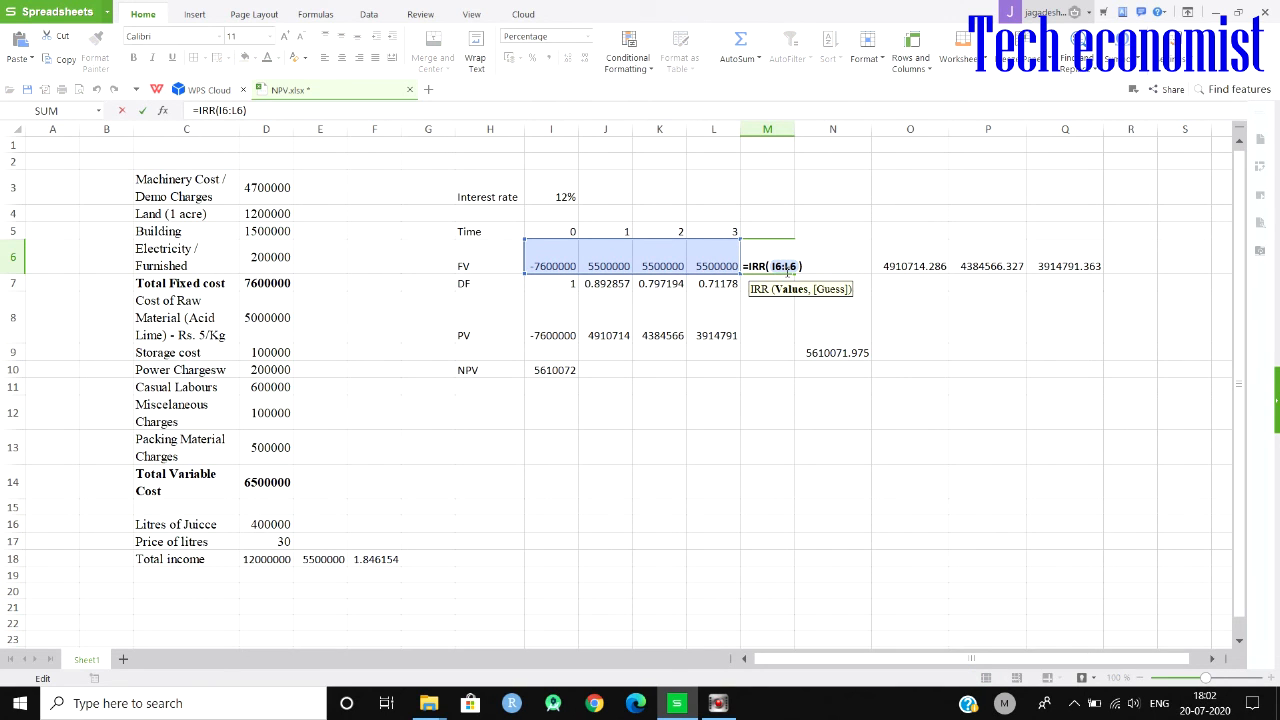
key(Return)
Calculate the internal rate of return of the FV cash flows in N7 with =IRR(I6:L6)
click(866, 285)
text(=irr)
click(828, 304)
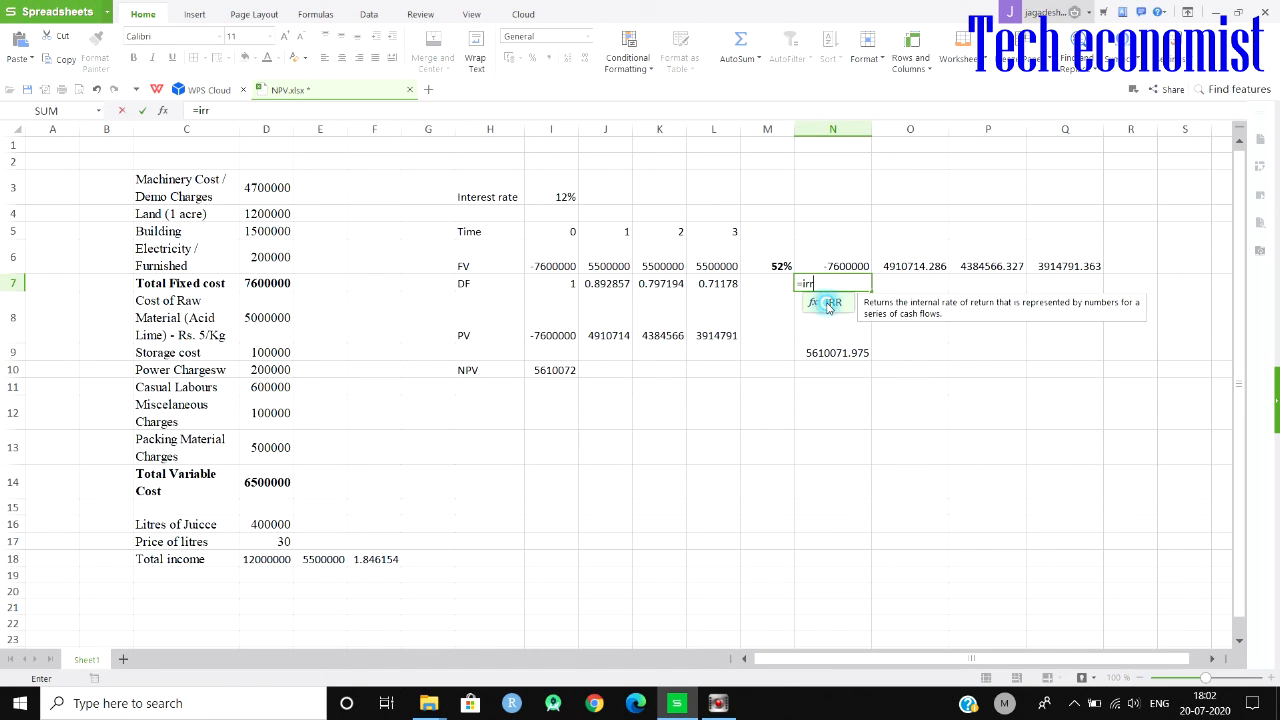
click(553, 270)
drag(585, 268, 706, 263)
click(715, 267)
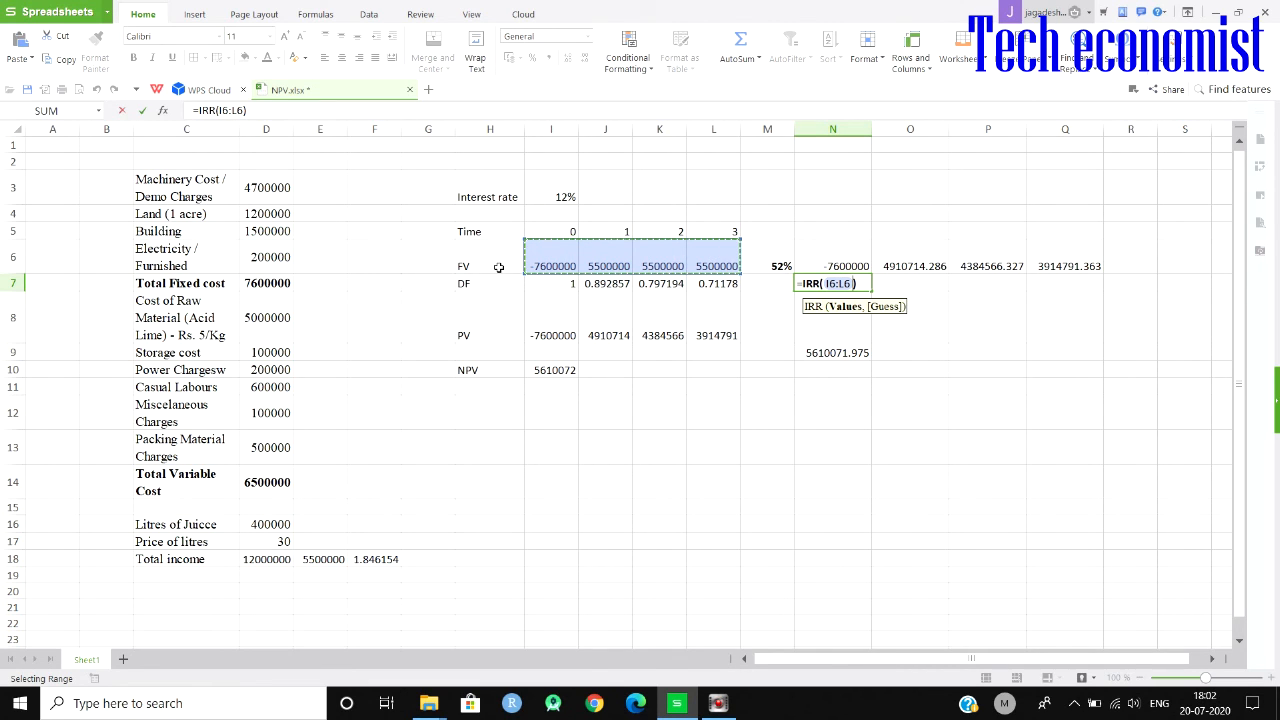
key(Return)
click(830, 287)
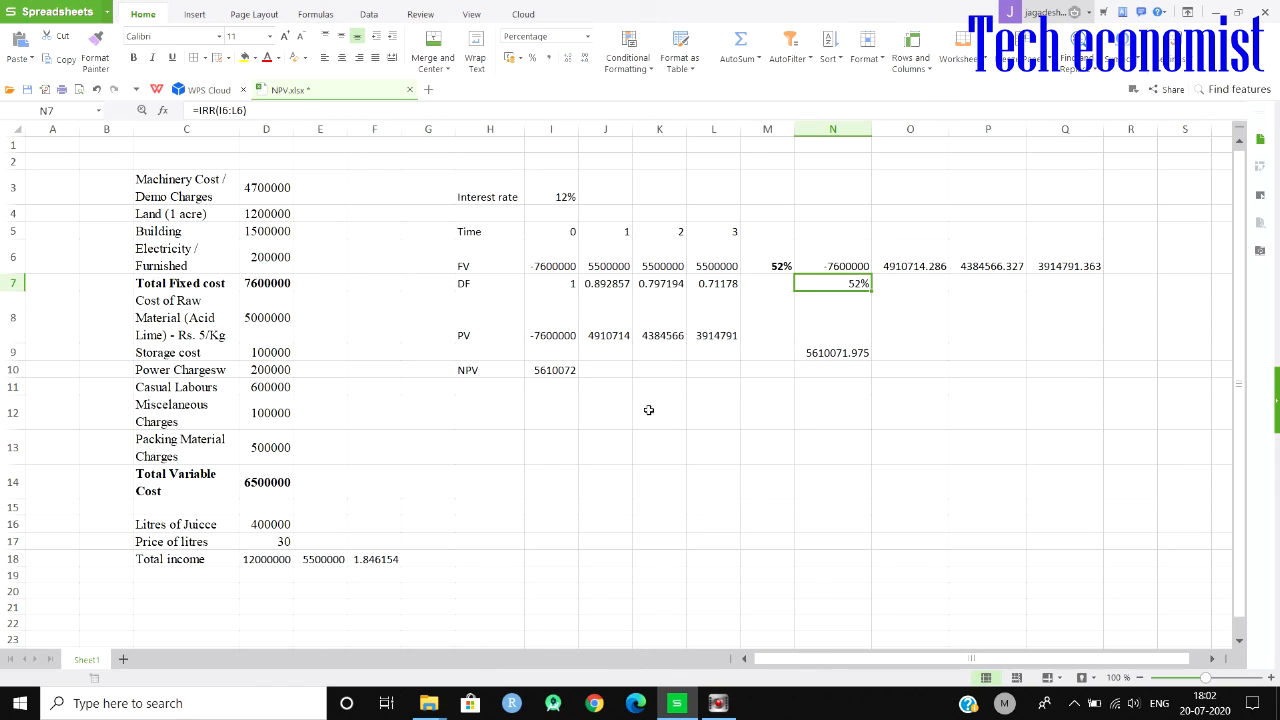
Inspect the formula in F18 that relates total income to total variable cost
click(377, 562)
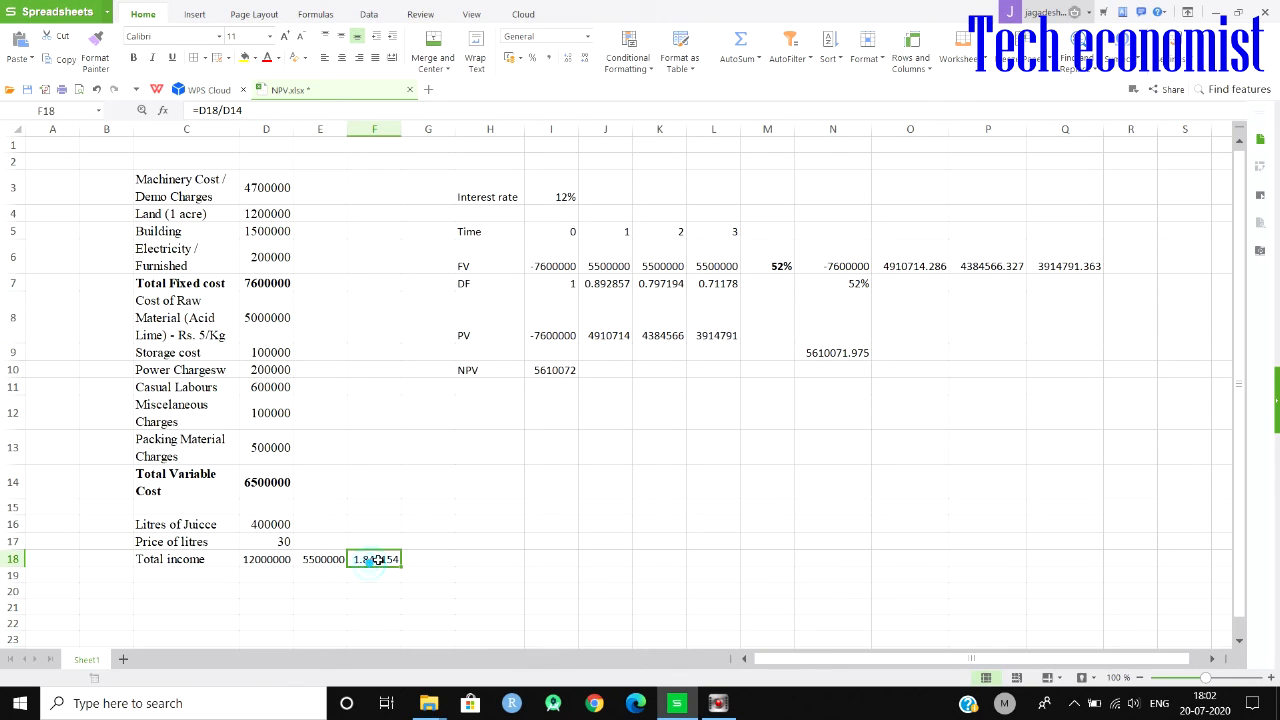